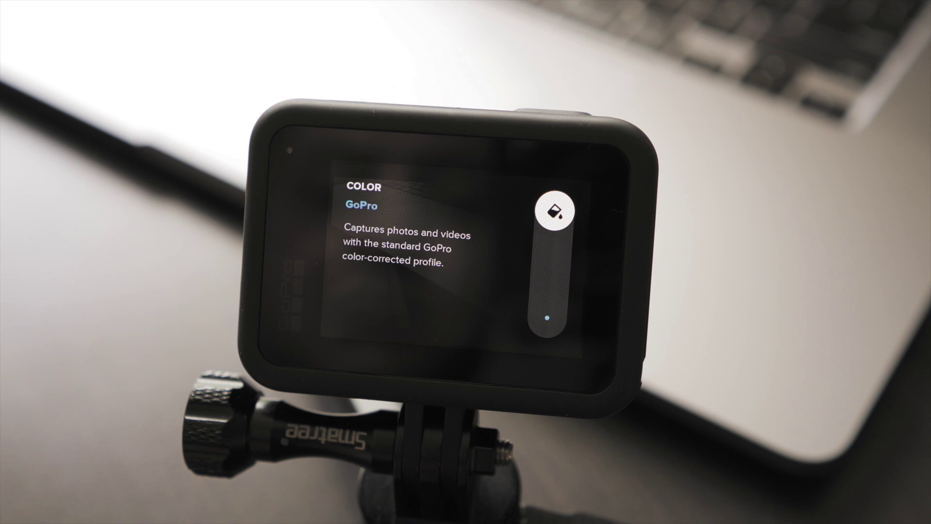
left_click_drag(555, 211, 547, 318)
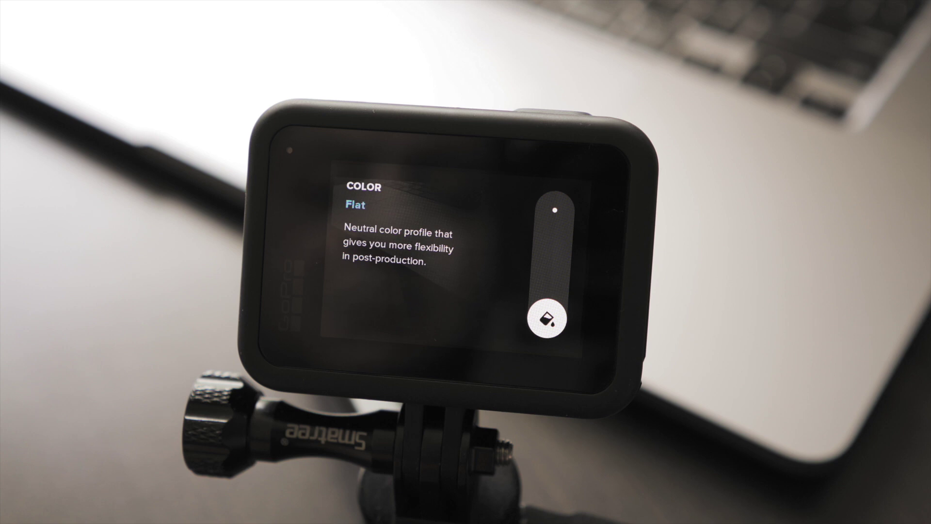
left_click(386, 262)
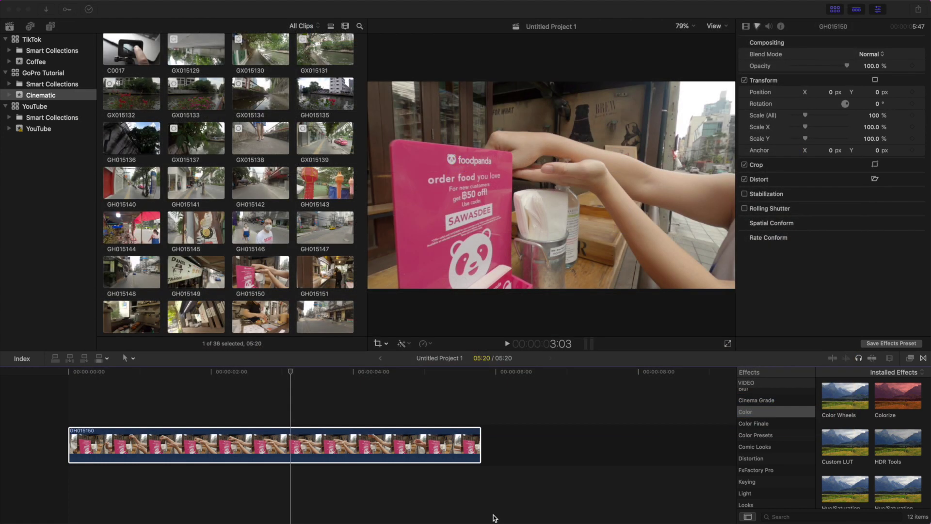
- Move the playhead to 3:15 in the GH015150 clip on the timeline
left_click(416, 418)
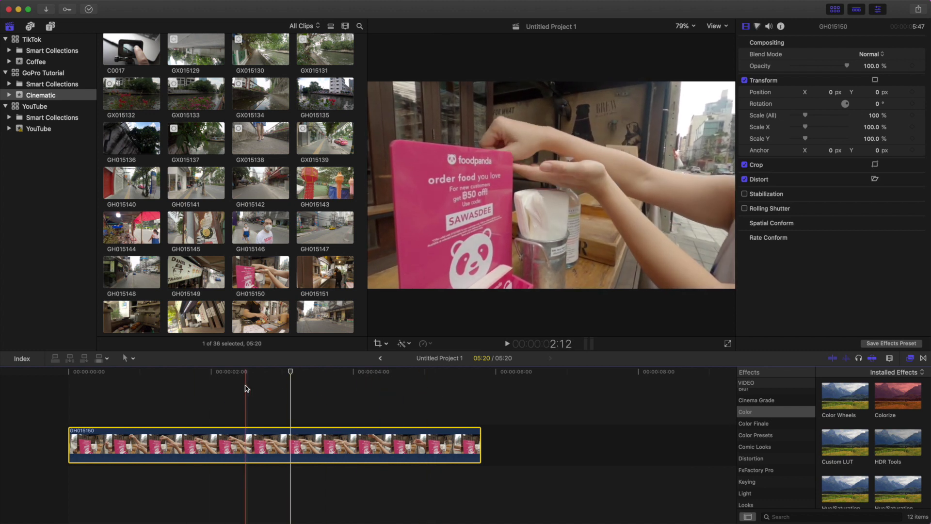
left_click(326, 398)
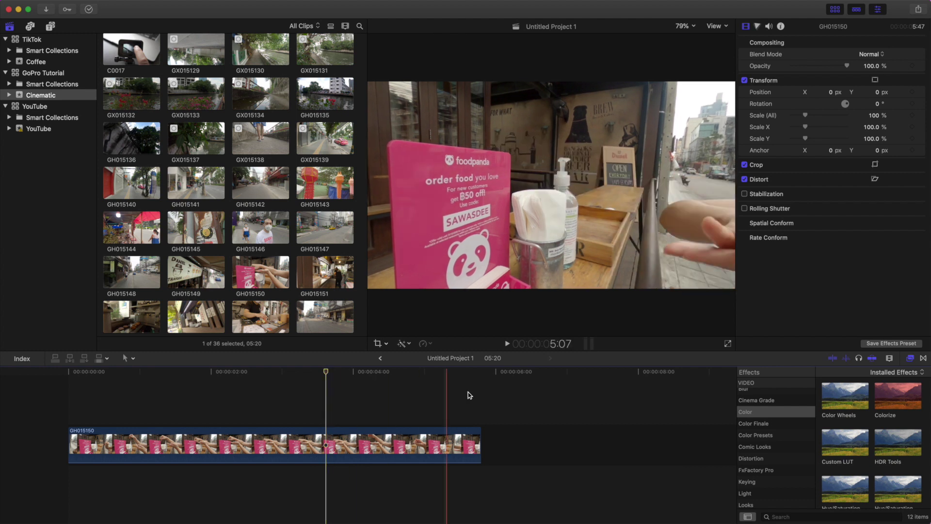
left_click(749, 417)
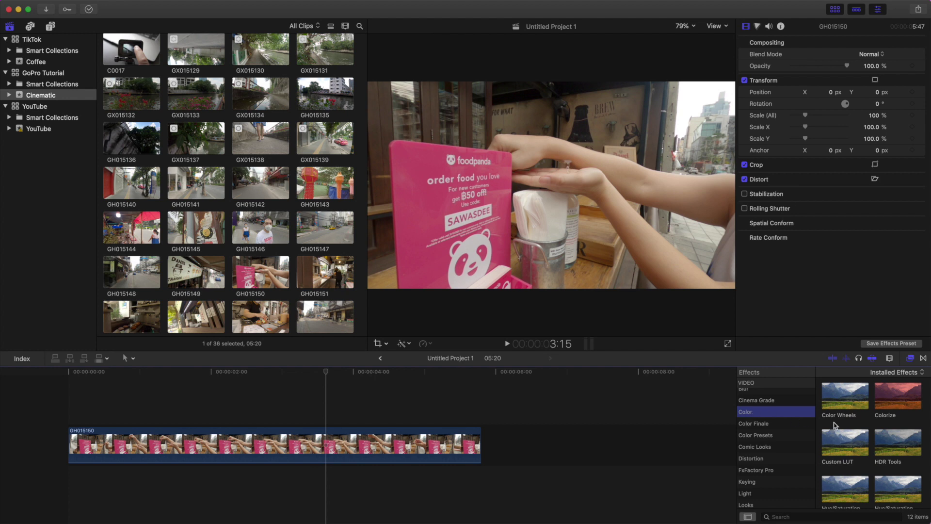
scroll(835, 424, "up", 4)
left_click(844, 400)
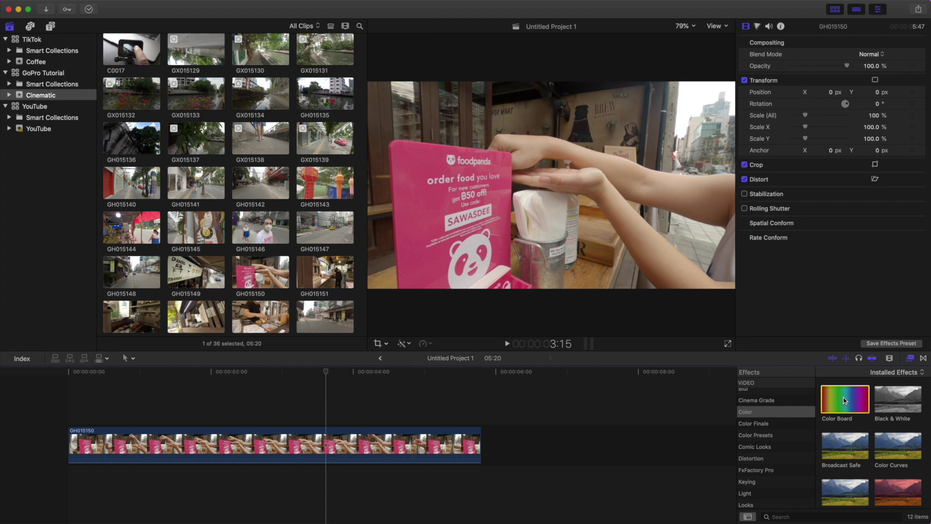
left_click_drag(844, 400, 449, 446)
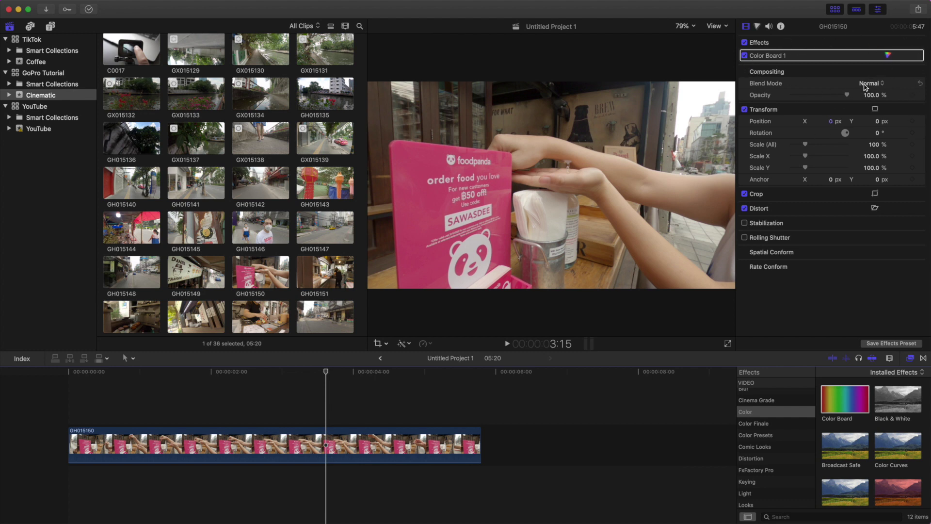
left_click(889, 55)
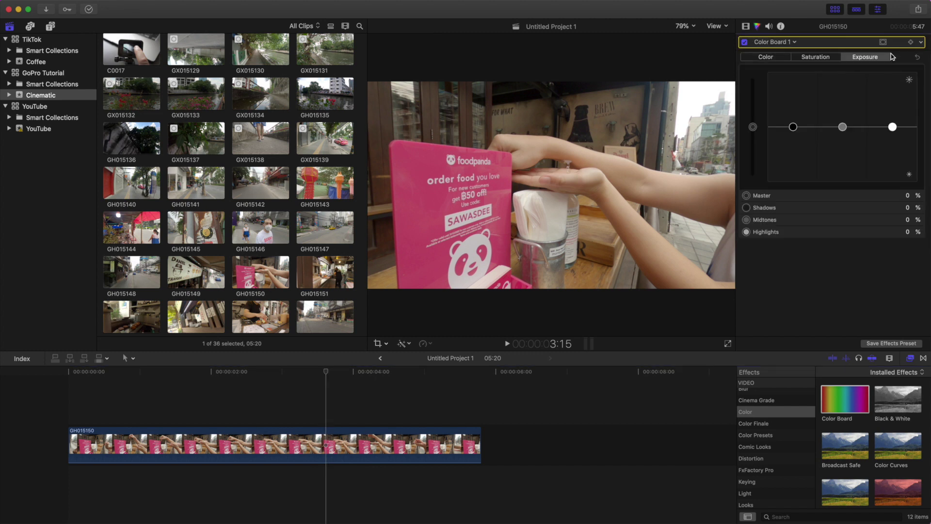
left_click(746, 26)
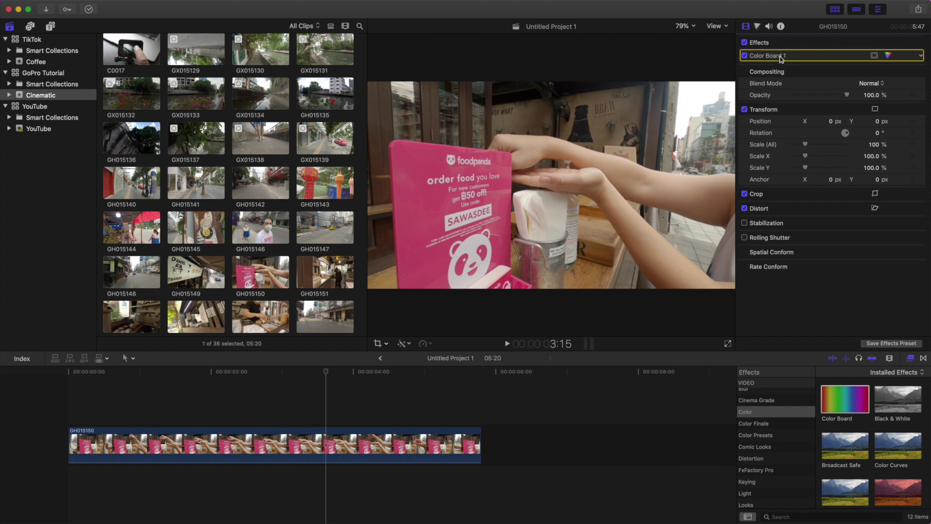
key("Delete")
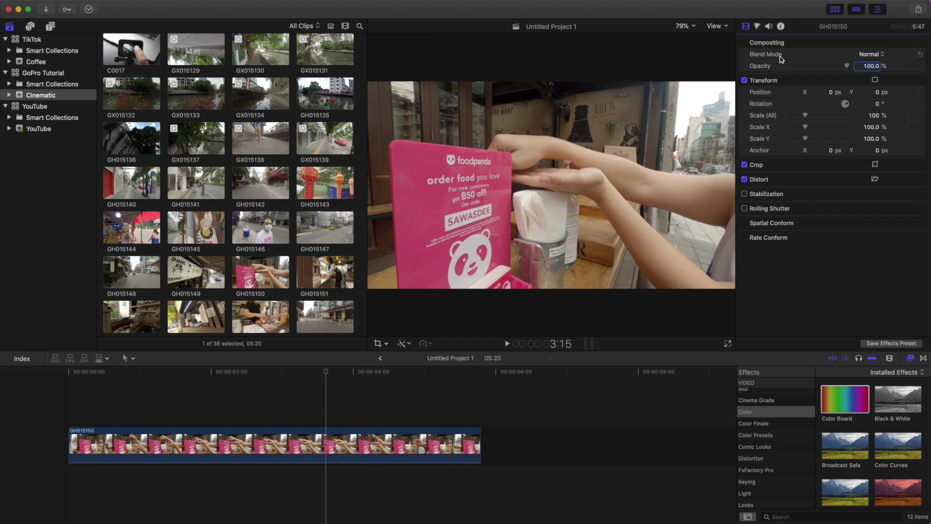
- Add a 1080p Adjustment Layer above the GH015150 clip and extend it to the clip's full length of 5:20
left_click(51, 27)
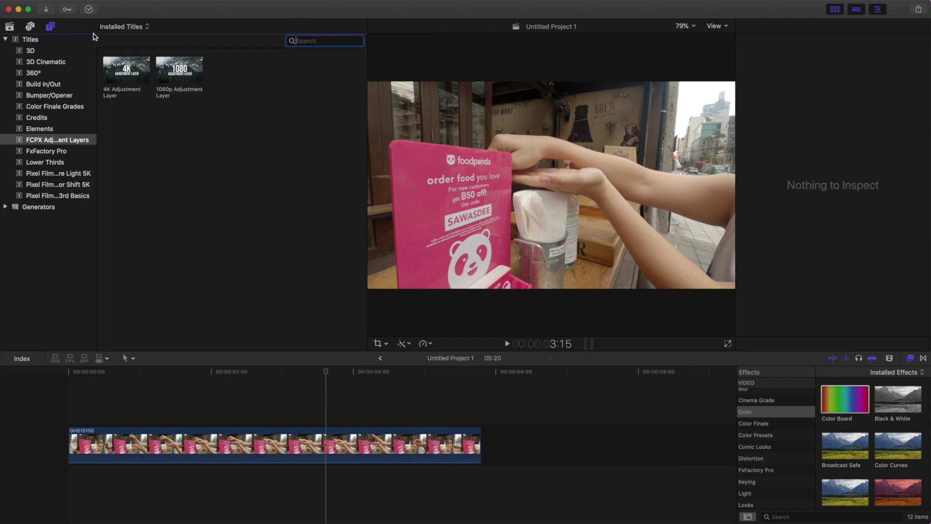
left_click(179, 69)
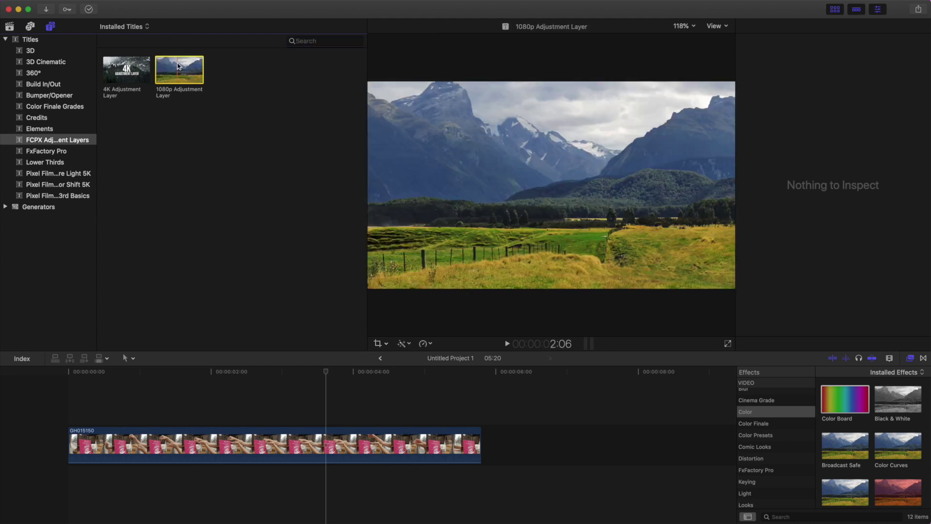
left_click_drag(178, 66, 73, 417)
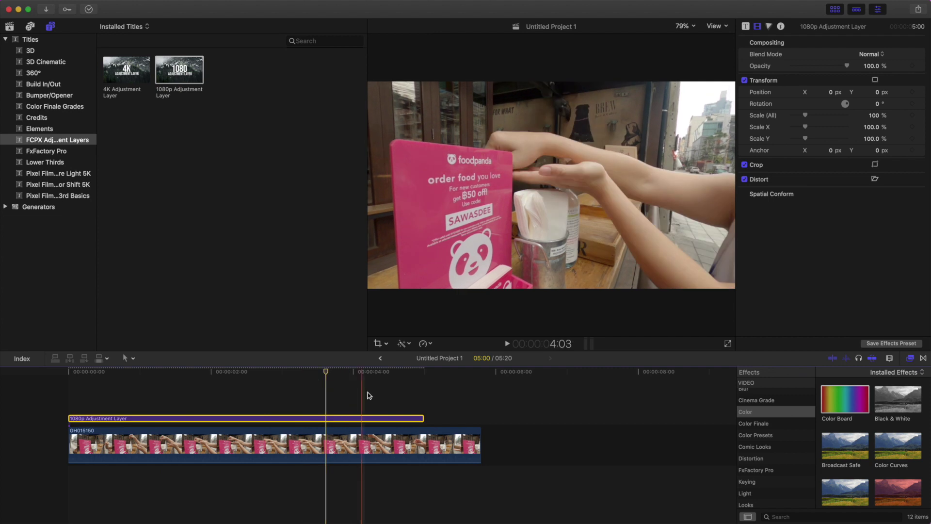
left_click_drag(422, 419, 479, 419)
left_click(443, 419)
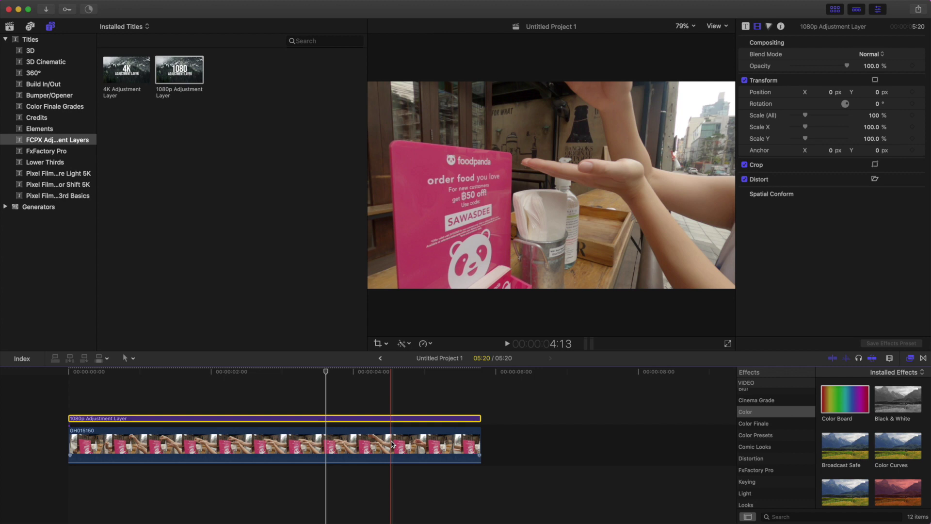
- Stack a second 1080p Adjustment Layer above the first and extend it to the end of the clip
left_click(178, 74)
left_click_drag(178, 73, 69, 396)
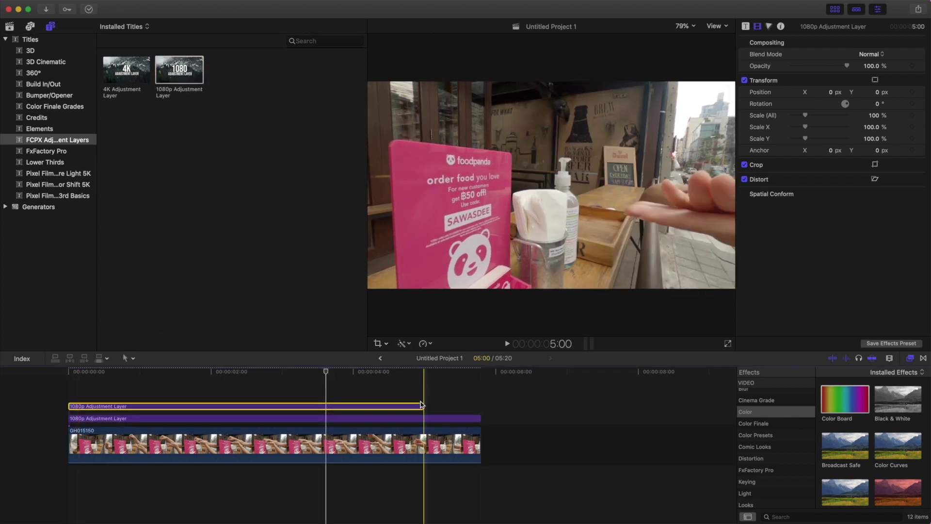
left_click_drag(421, 404, 478, 408)
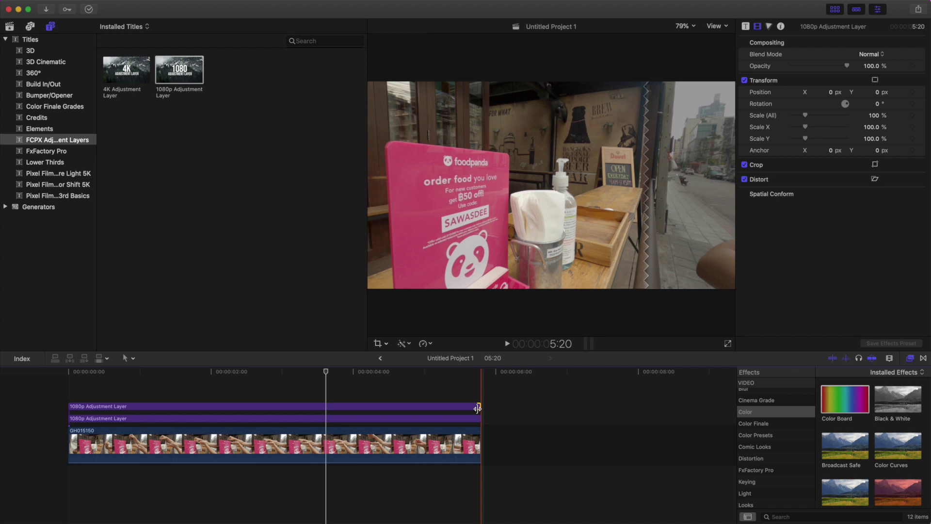
- Hide the media browser and apply the Color Board effect to the lower adjustment layer
left_click(836, 9)
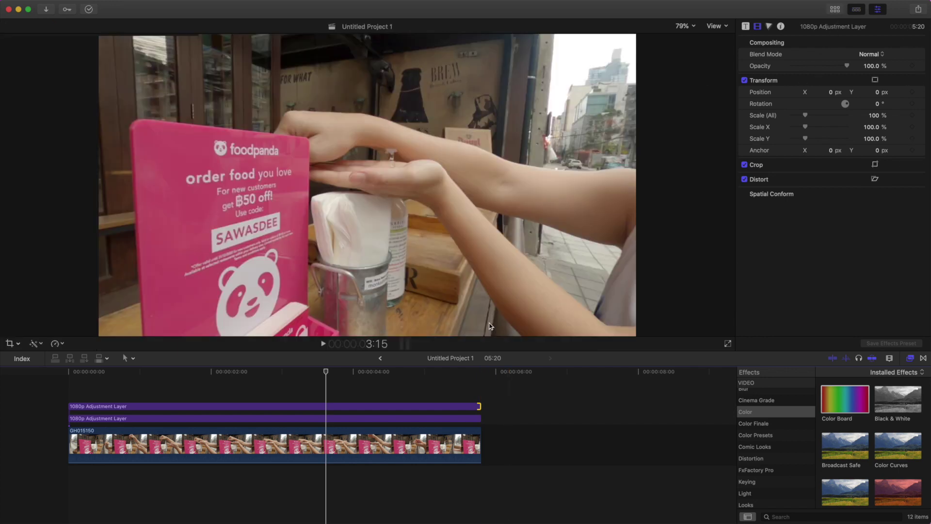
left_click(434, 418)
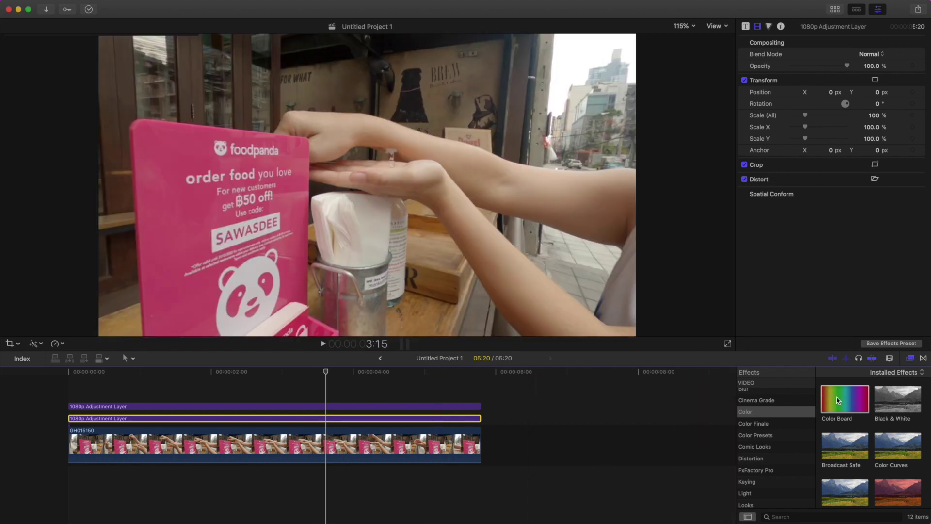
left_click(834, 400)
left_click_drag(835, 400, 457, 420)
left_click_drag(456, 419, 457, 419)
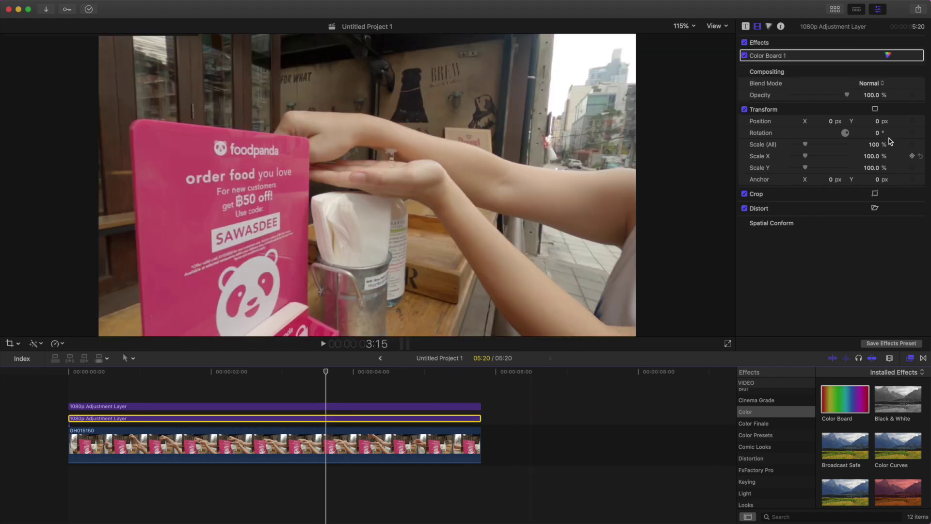
- Open the lower adjustment layer's Color Board and look through its Color, Saturation and Exposure controls
left_click(889, 55)
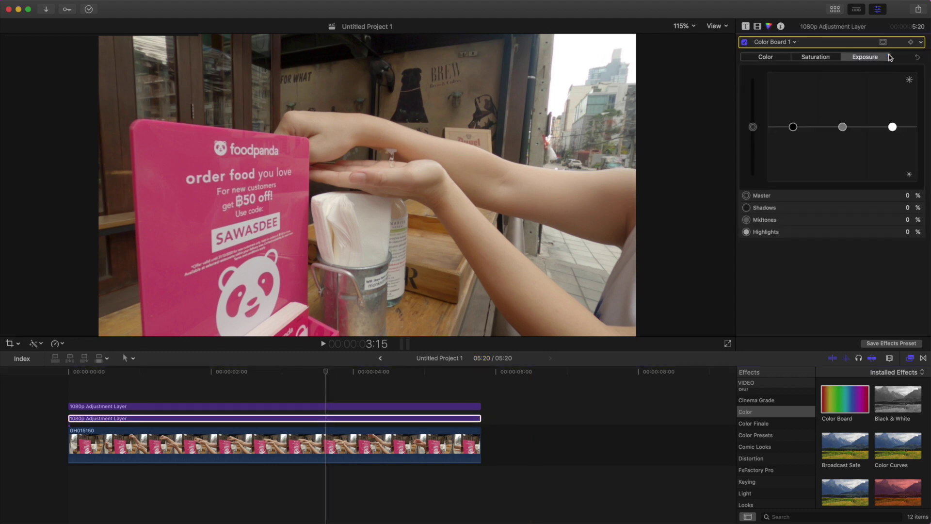
left_click(769, 57)
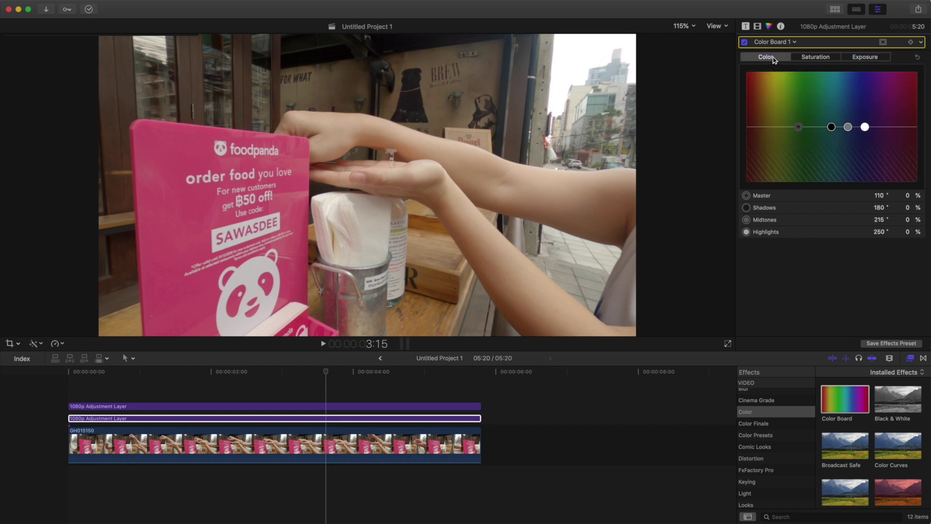
left_click(816, 59)
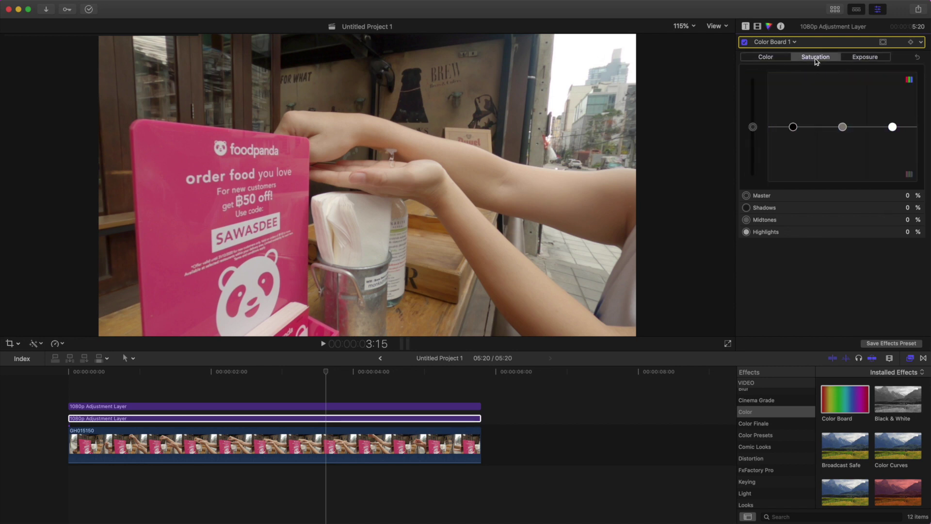
left_click(863, 58)
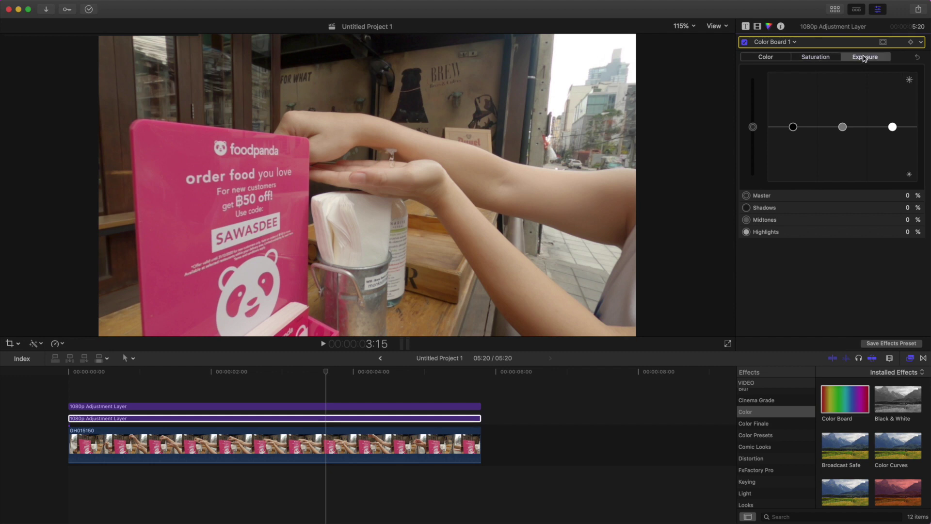
- Show the video scopes beside the viewer with an RGB Parade waveform, and display the Color Board's color controls
left_click(723, 28)
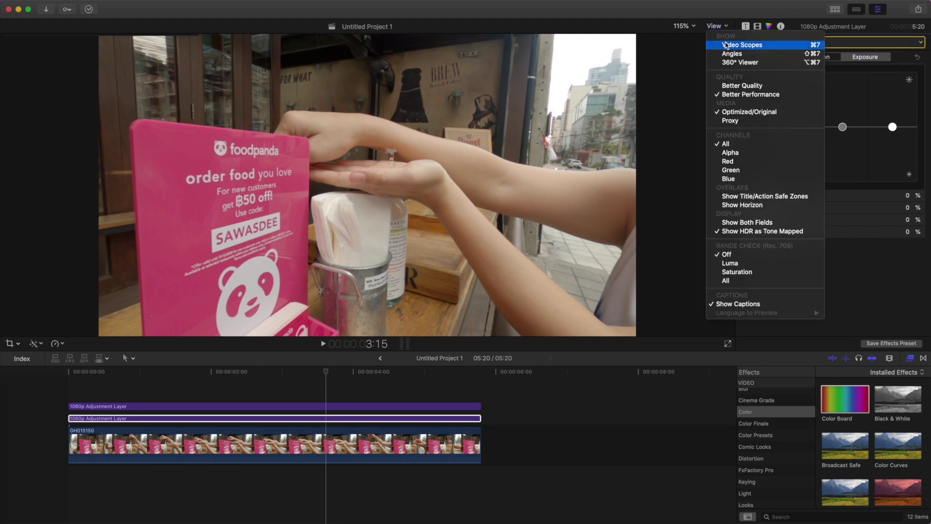
left_click(726, 45)
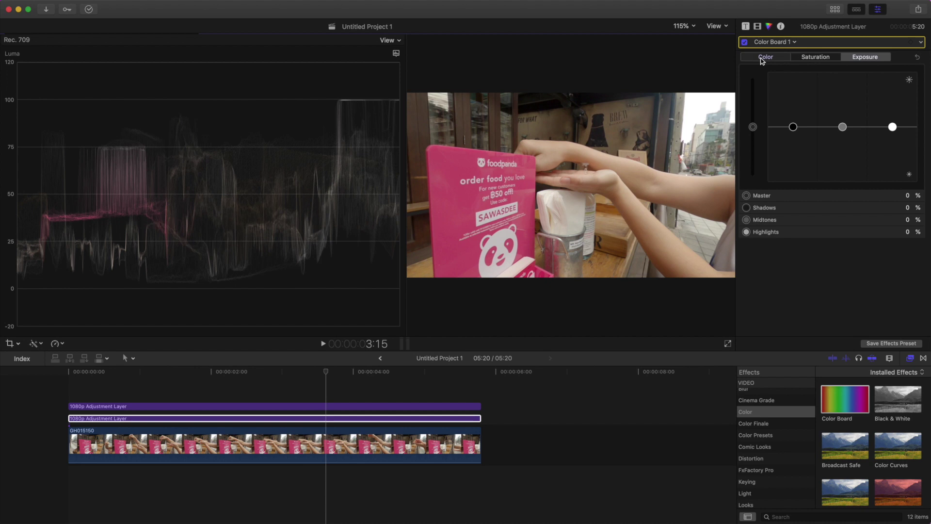
left_click(723, 82)
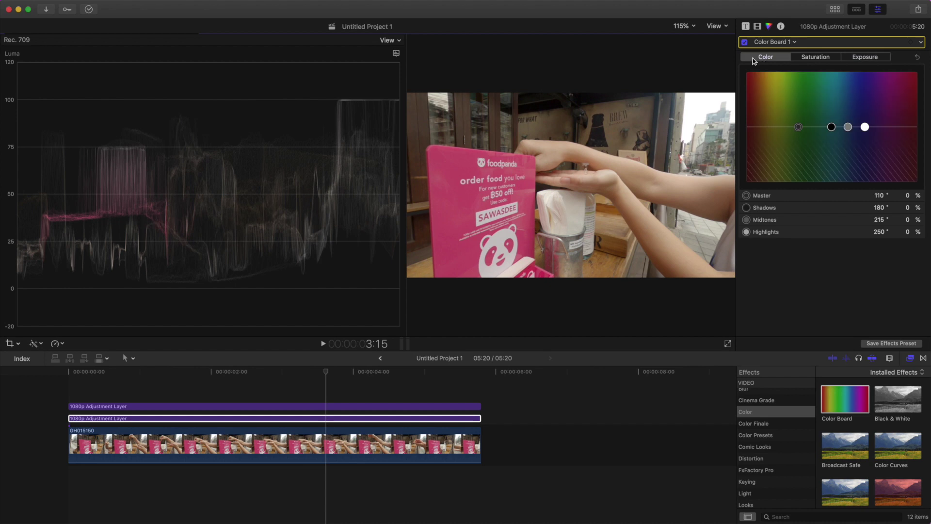
left_click(396, 54)
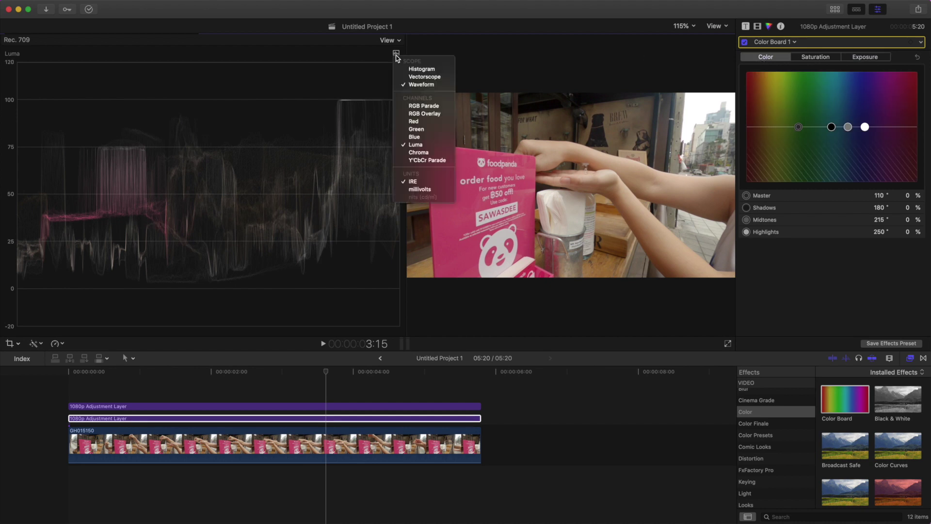
left_click(417, 106)
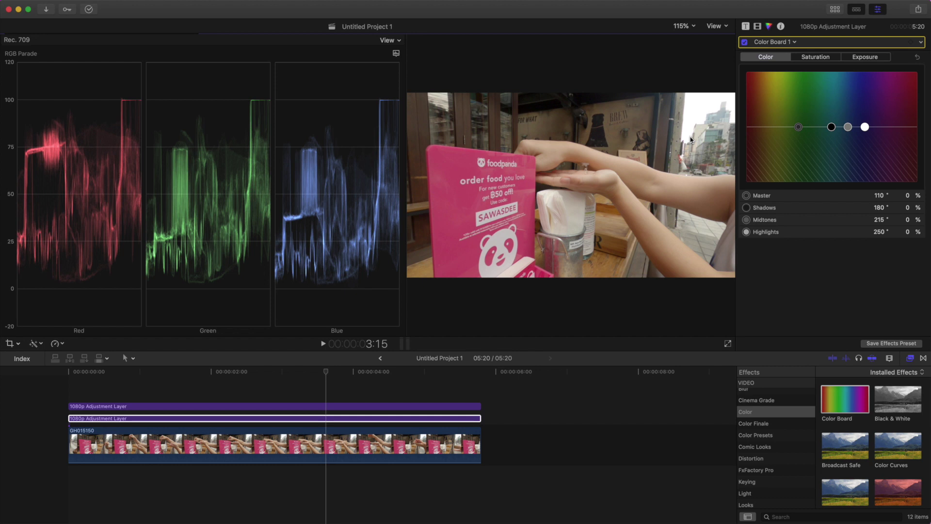
- Tint the midtones slightly blue in the Color Board, at 212° and 5%
left_click(800, 128)
left_click(831, 127)
left_click(847, 127)
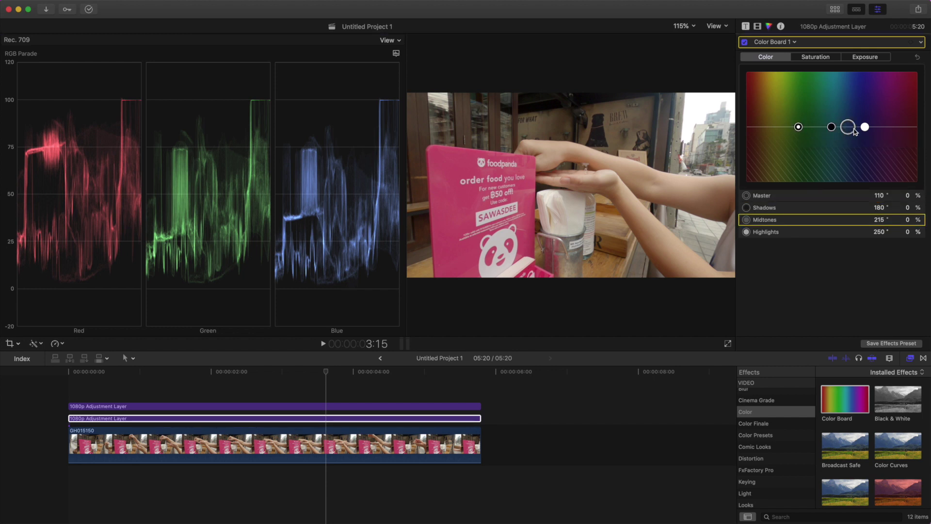
left_click(865, 128)
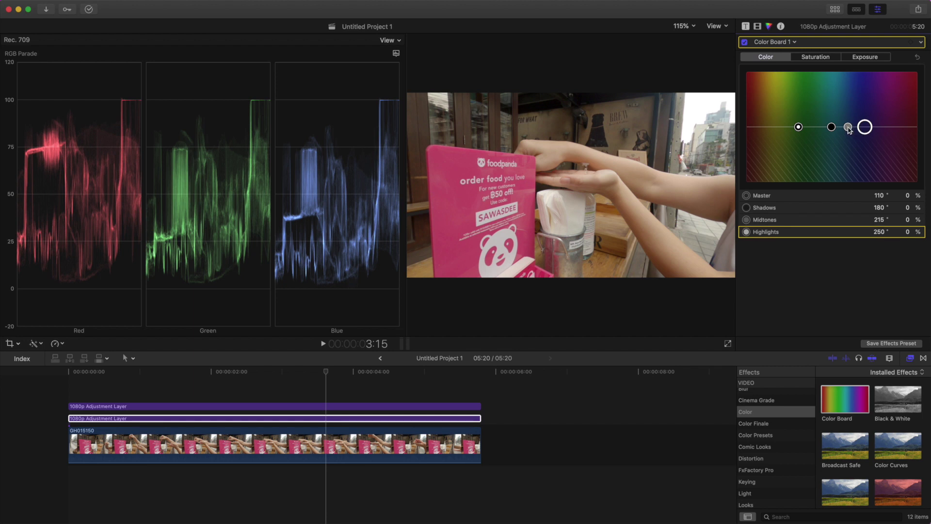
left_click(848, 128)
mouse_move(847, 128)
left_mouse_down()
mouse_move(830, 125)
mouse_move(831, 108)
mouse_move(844, 137)
mouse_move(848, 108)
mouse_move(856, 127)
mouse_move(845, 157)
mouse_move(831, 134)
mouse_move(861, 107)
mouse_move(840, 110)
mouse_move(854, 129)
mouse_move(834, 120)
mouse_move(850, 100)
mouse_move(847, 110)
left_mouse_up()
left_click_drag(846, 117, 847, 123)
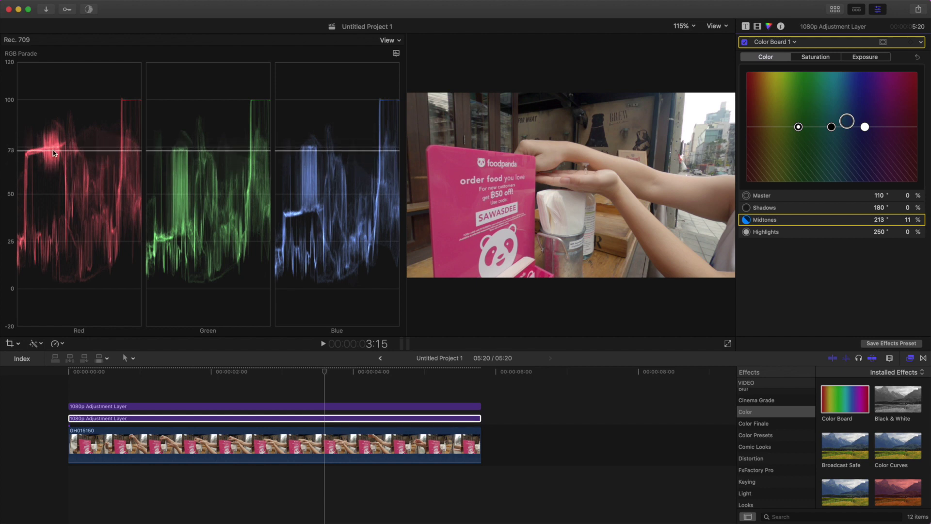
left_click_drag(847, 124, 848, 126)
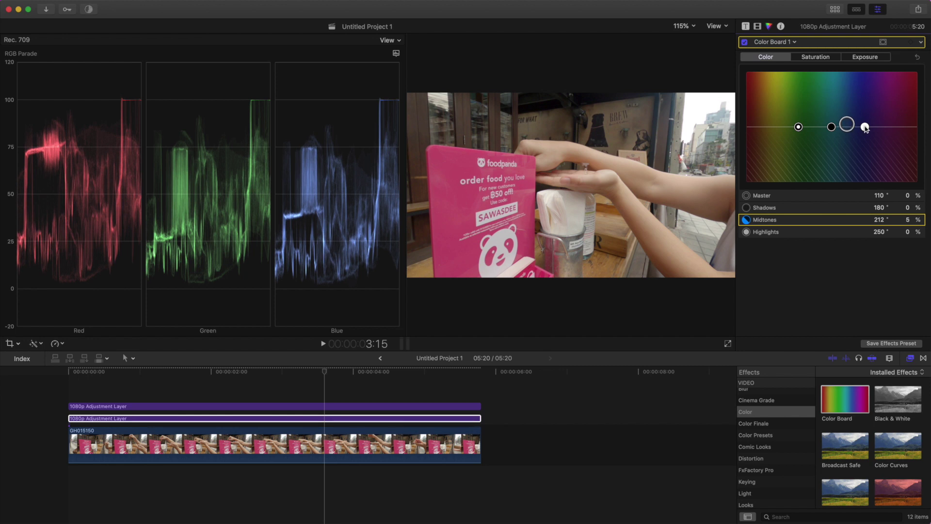
- Adjust the Color Board's highlights color to 257° and -1%, and its shadows color to 178° and 10%
mouse_move(866, 128)
left_mouse_down()
mouse_move(868, 140)
mouse_move(868, 127)
left_mouse_up()
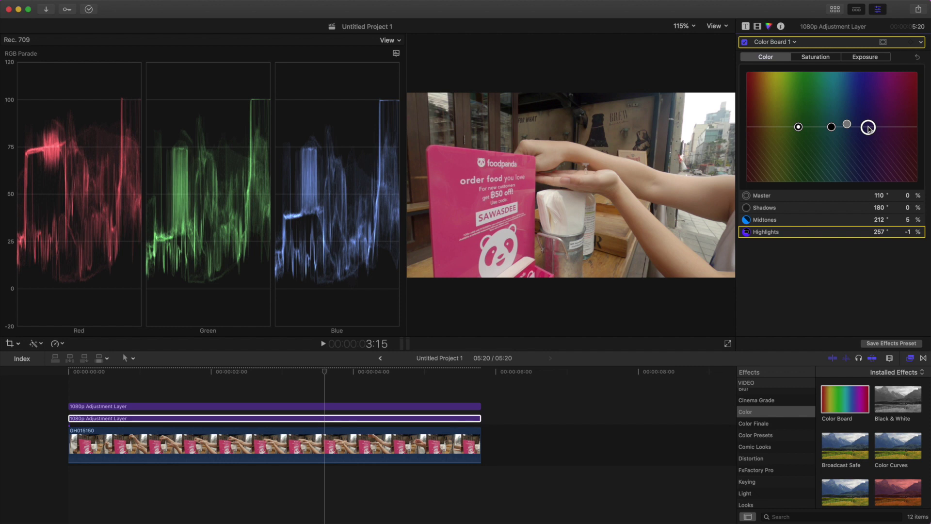
left_click(833, 127)
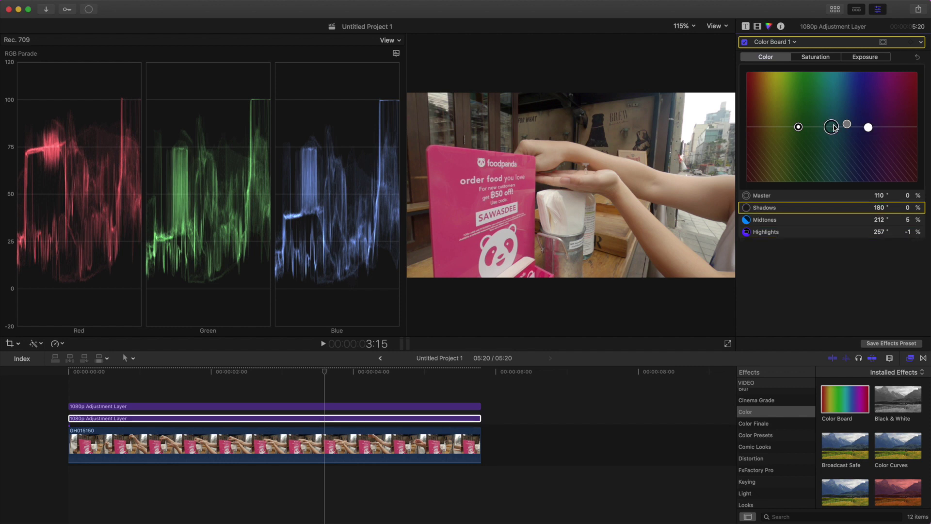
left_click_drag(834, 127, 833, 120)
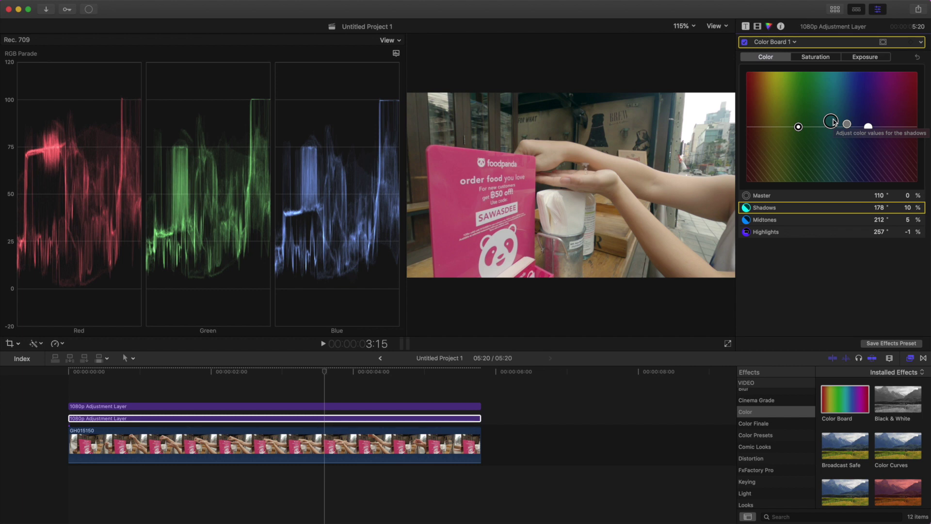
- Set the Color Board's highlights and shadows exposure to -1% each, and its master saturation to 4%
left_click(864, 57)
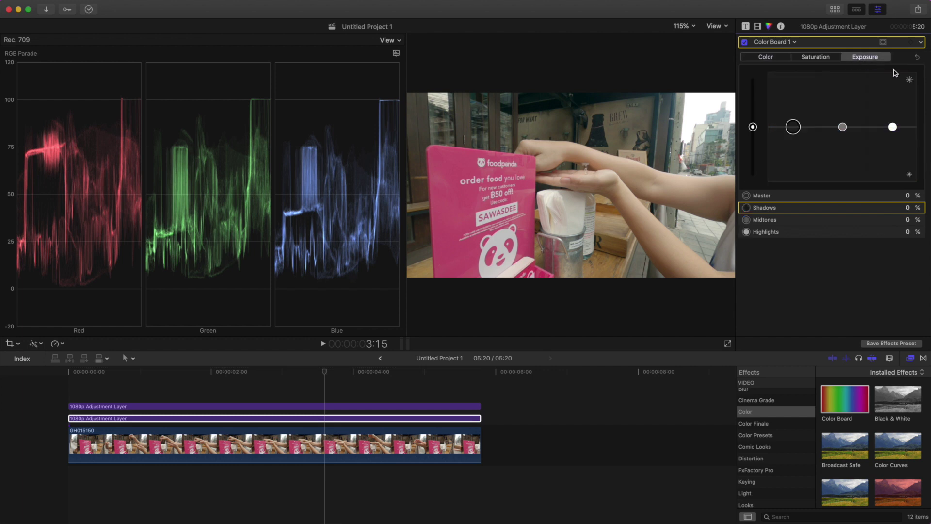
left_click(893, 128)
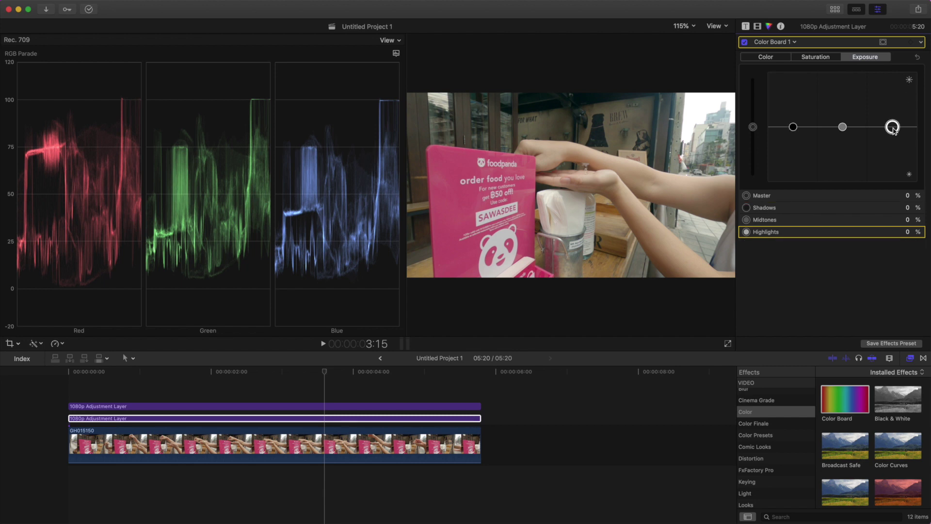
mouse_move(894, 129)
left_mouse_down()
mouse_move(891, 152)
mouse_move(889, 131)
left_mouse_up()
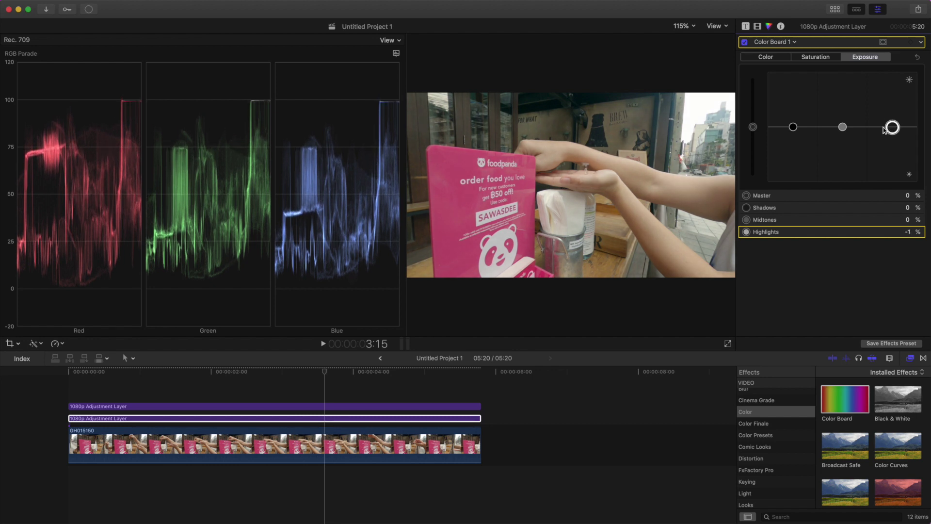
left_click(794, 127)
left_click_drag(793, 127, 793, 128)
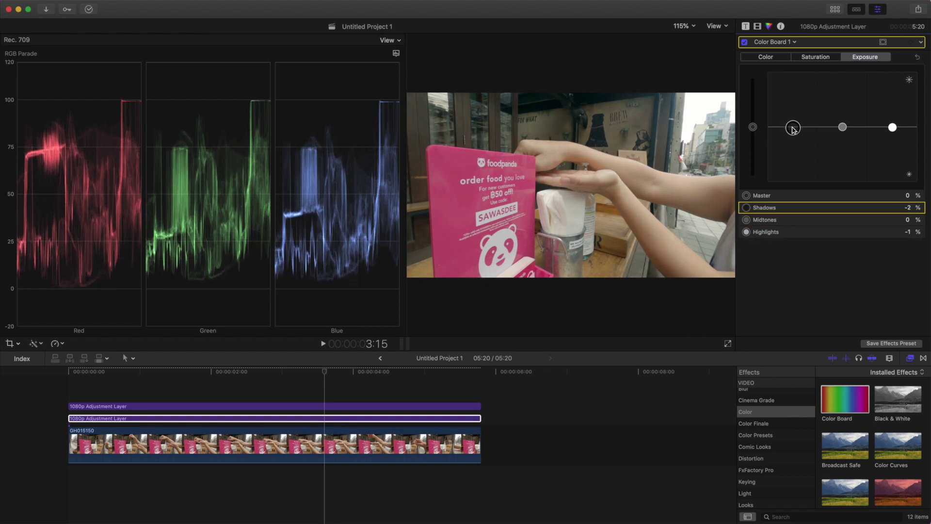
left_click(843, 128)
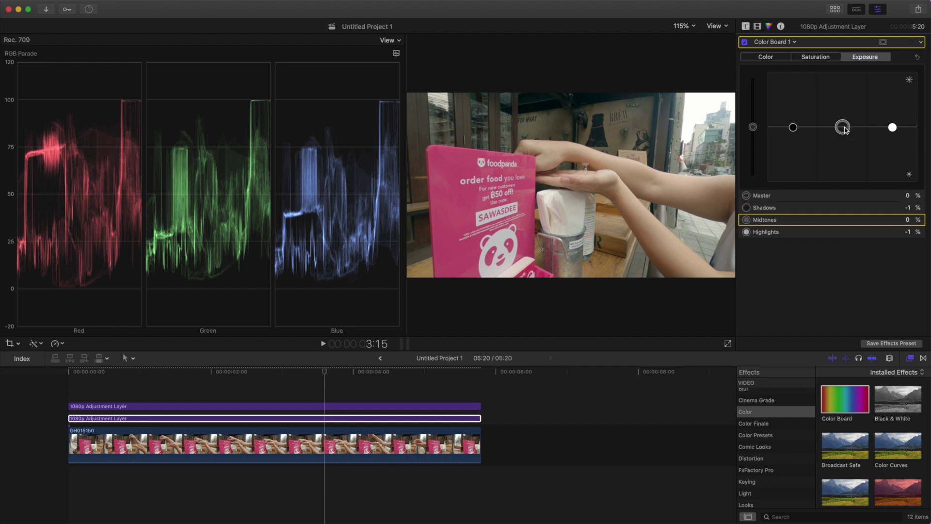
mouse_move(845, 129)
left_mouse_down()
mouse_move(844, 119)
mouse_move(843, 127)
left_mouse_up()
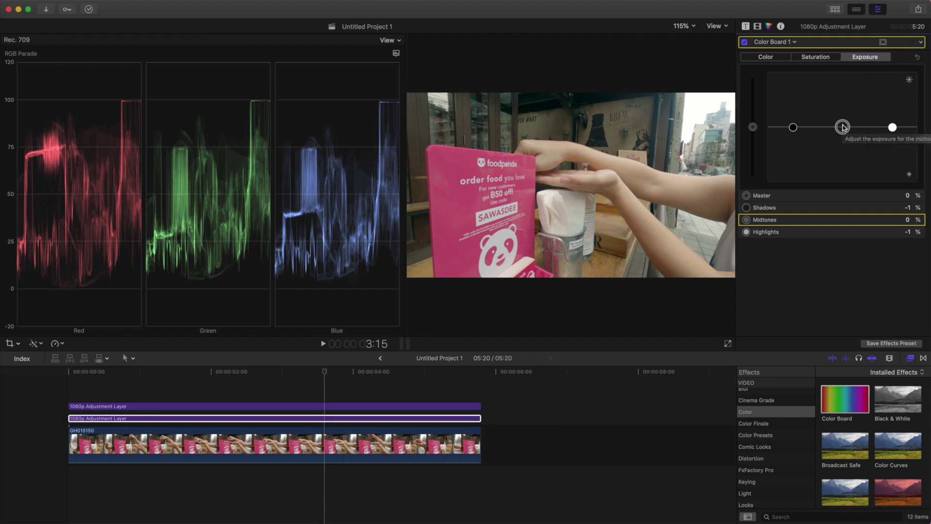
left_click(821, 58)
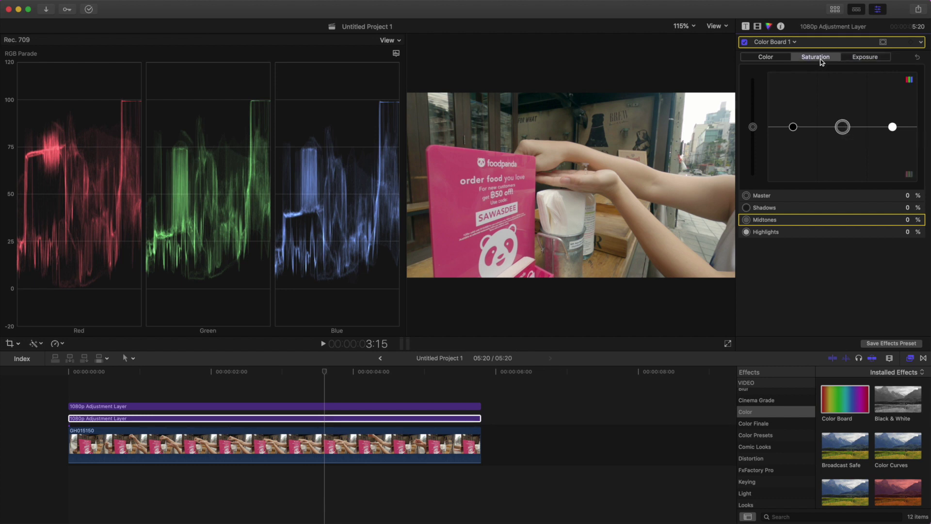
mouse_move(753, 127)
left_mouse_down()
mouse_move(755, 148)
mouse_move(755, 127)
left_mouse_up()
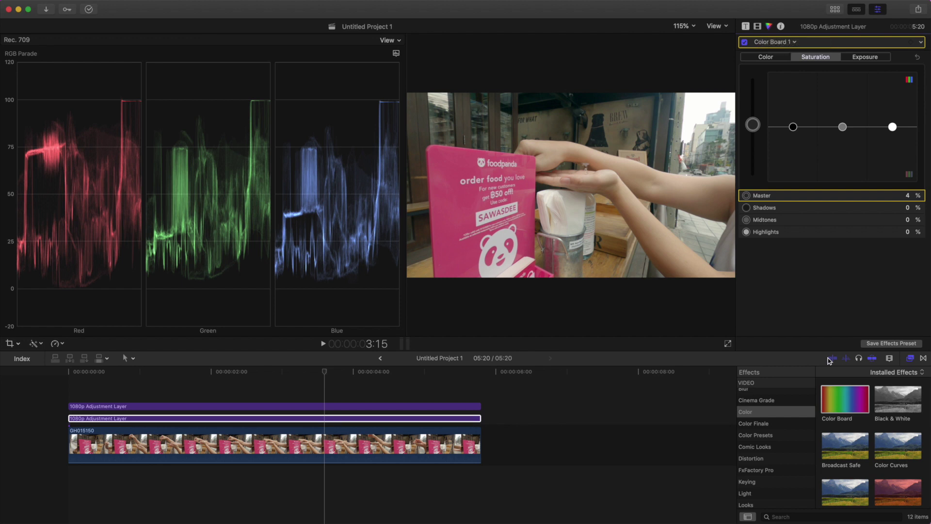
left_click(837, 402)
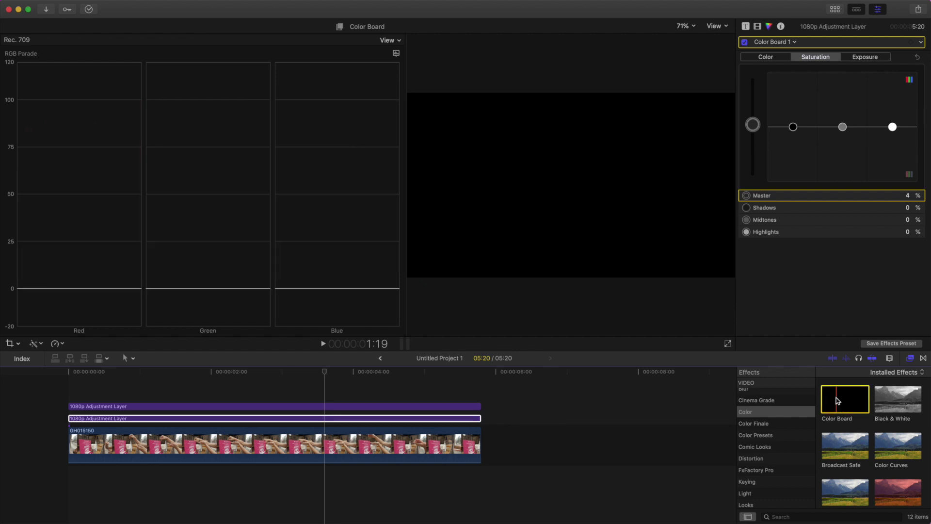
left_click_drag(837, 401, 471, 407)
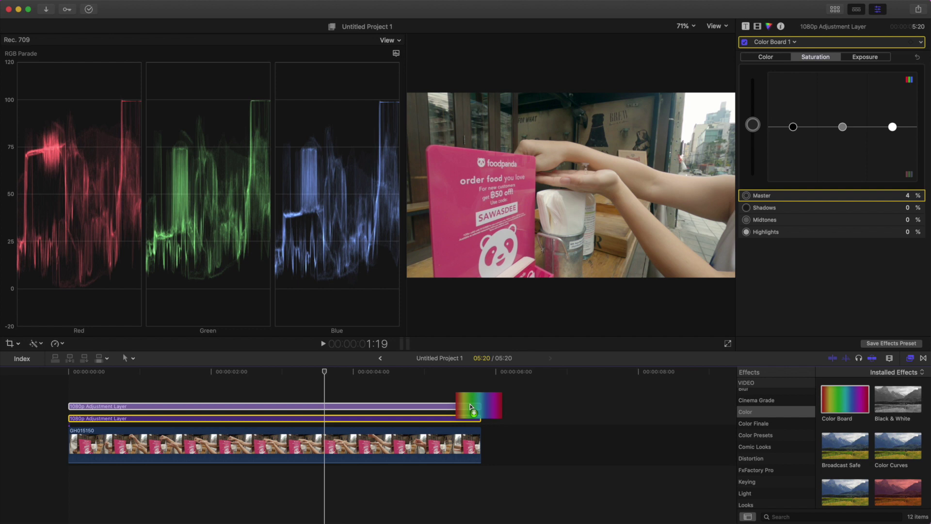
left_click_drag(471, 407, 835, 403)
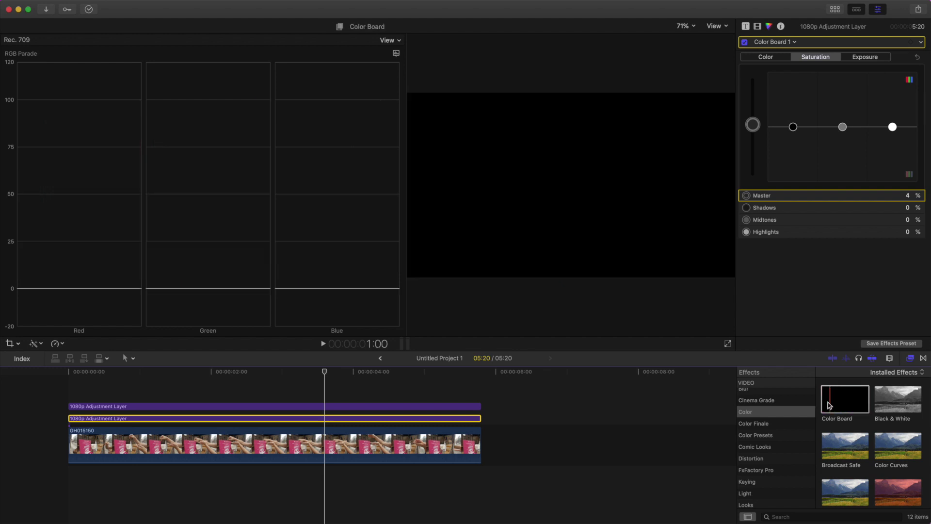
- Apply the Custom LUT effect to the upper adjustment layer and display its settings in the inspector
scroll(839, 478, "down", 1)
scroll(839, 482, "down", 3)
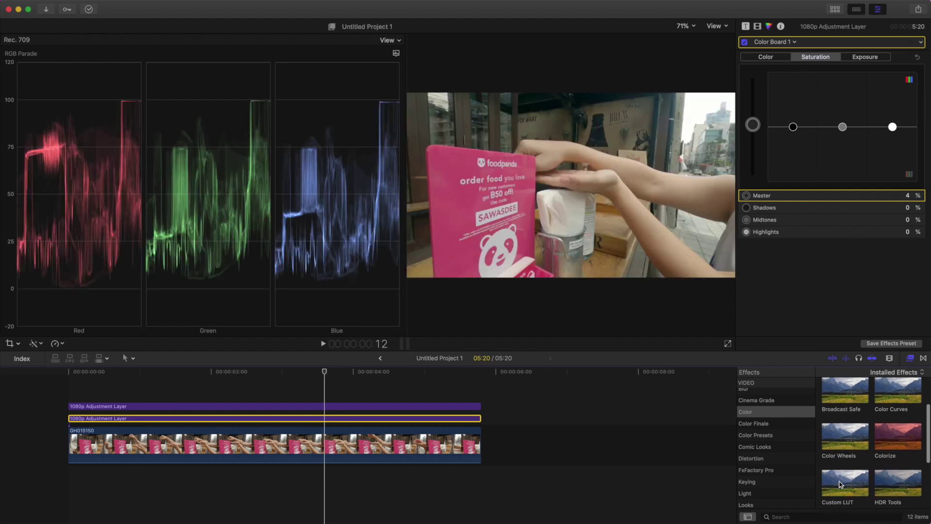
left_click(841, 458)
double_click(841, 459)
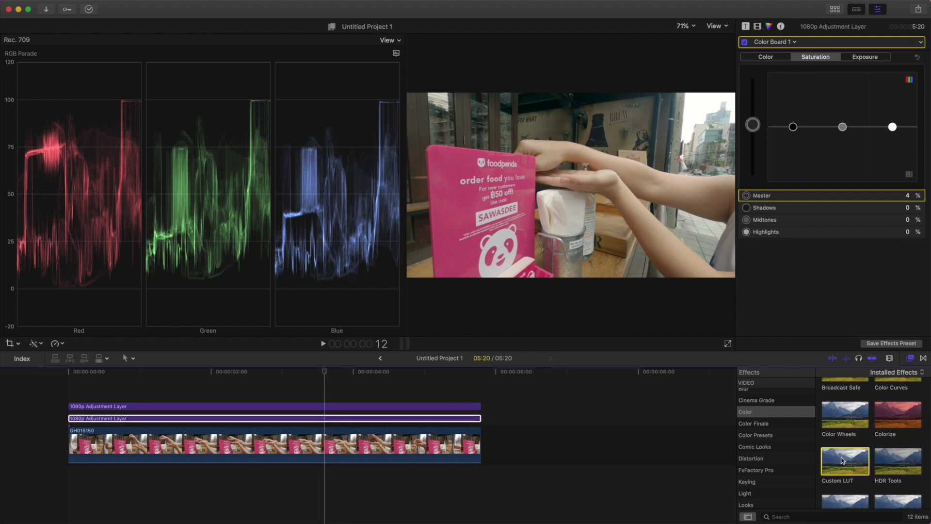
left_click_drag(842, 460, 461, 409)
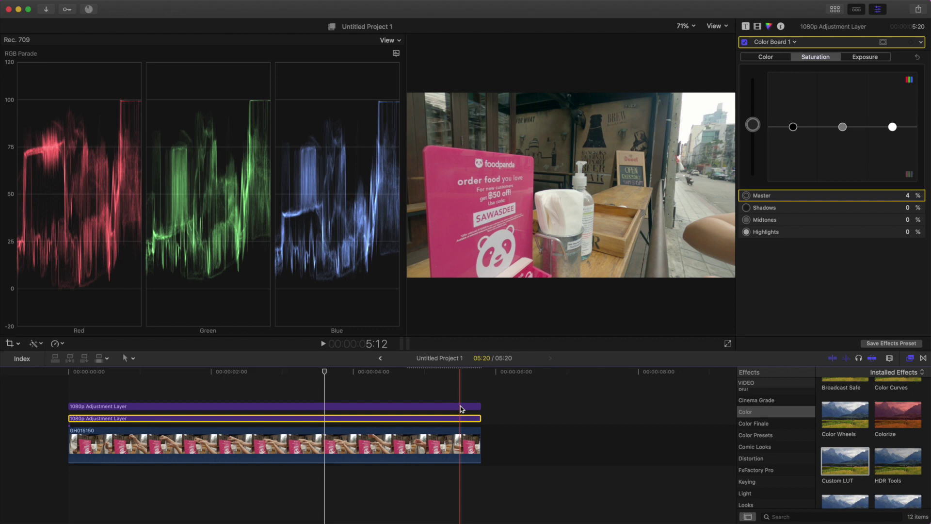
left_click(461, 408)
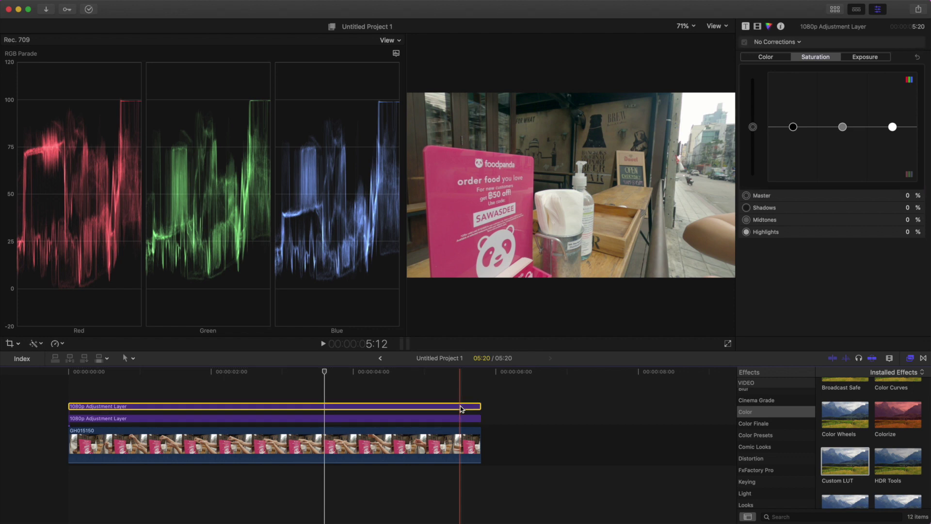
left_click(758, 27)
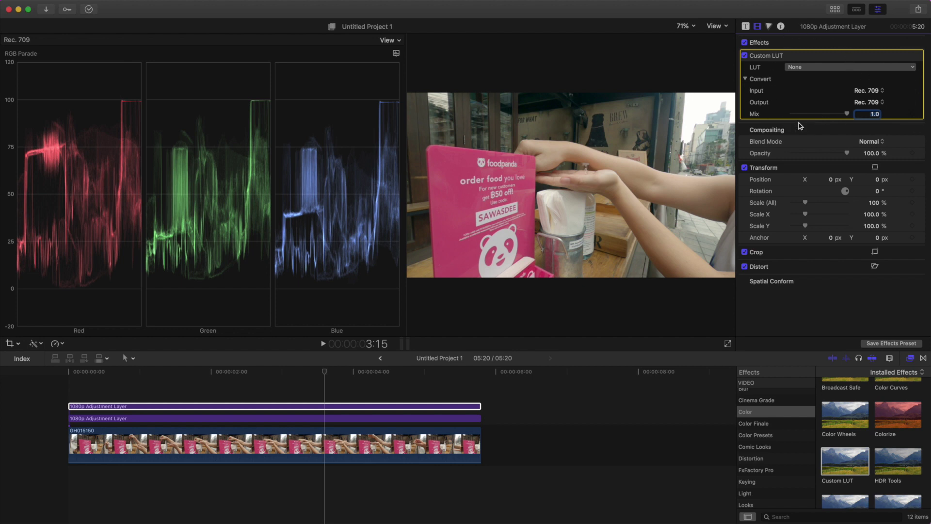
- Load all the .CUBE files in the LUT folder into the Custom LUT effect and apply Cinematic 1
left_click(820, 68)
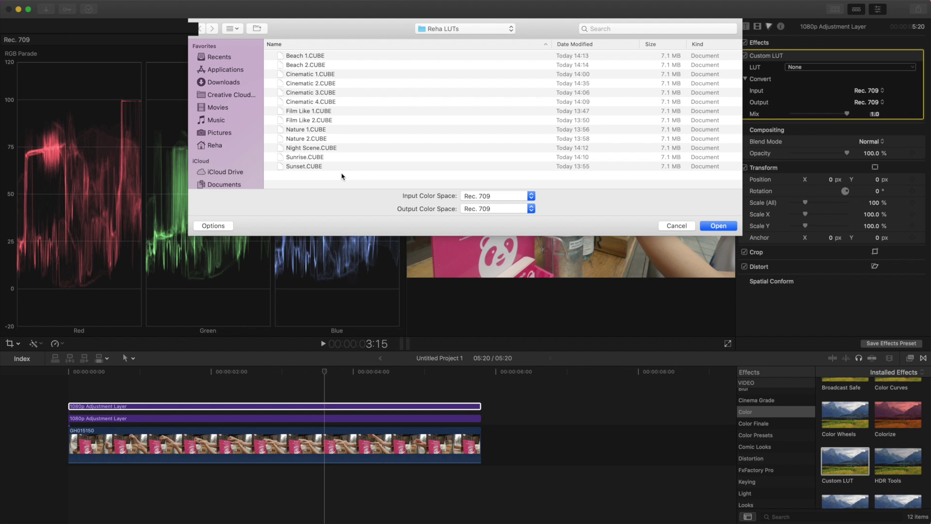
key("super+a")
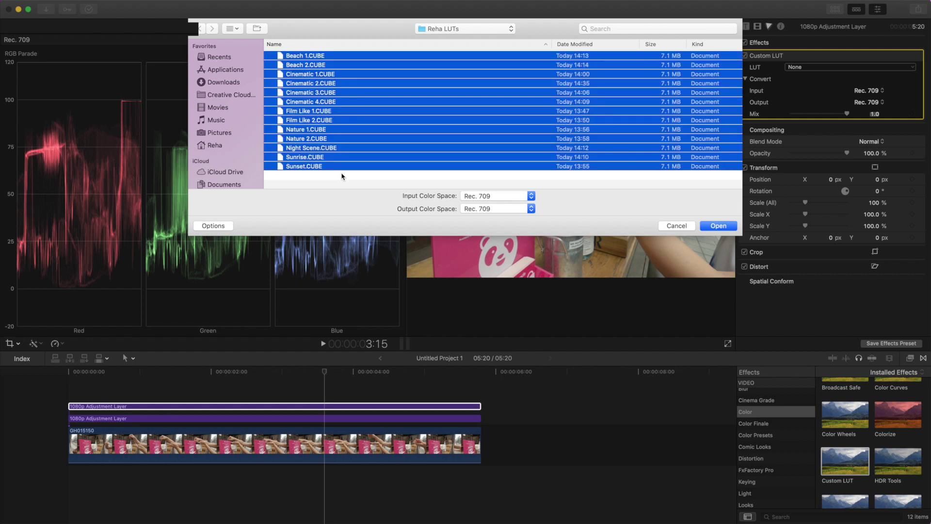
left_click(713, 226)
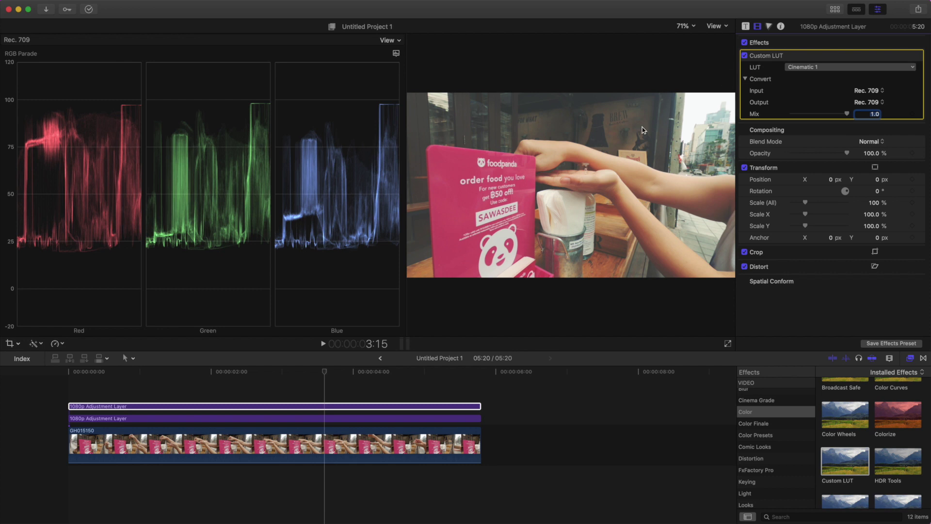
- Show the exposure controls of the lower adjustment layer's Color Board and switch the waveform scope to Luma
left_click(402, 419)
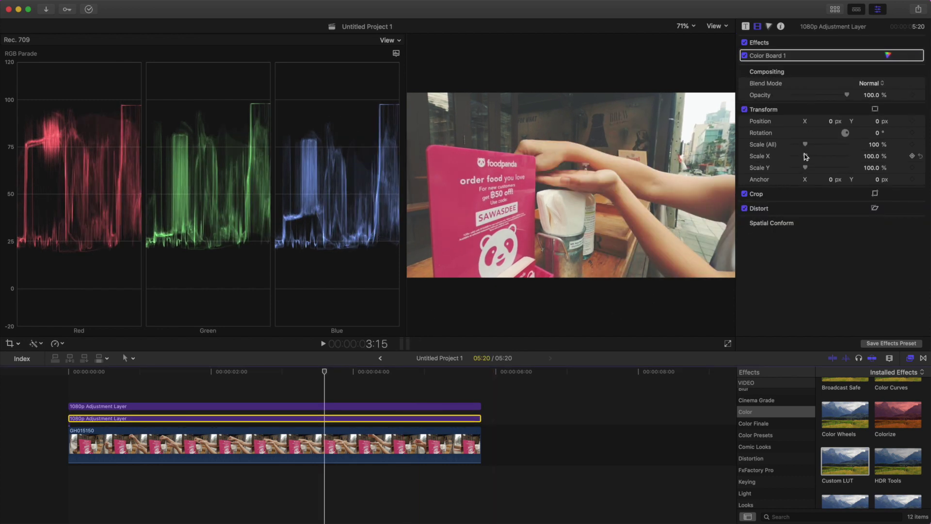
left_click(888, 56)
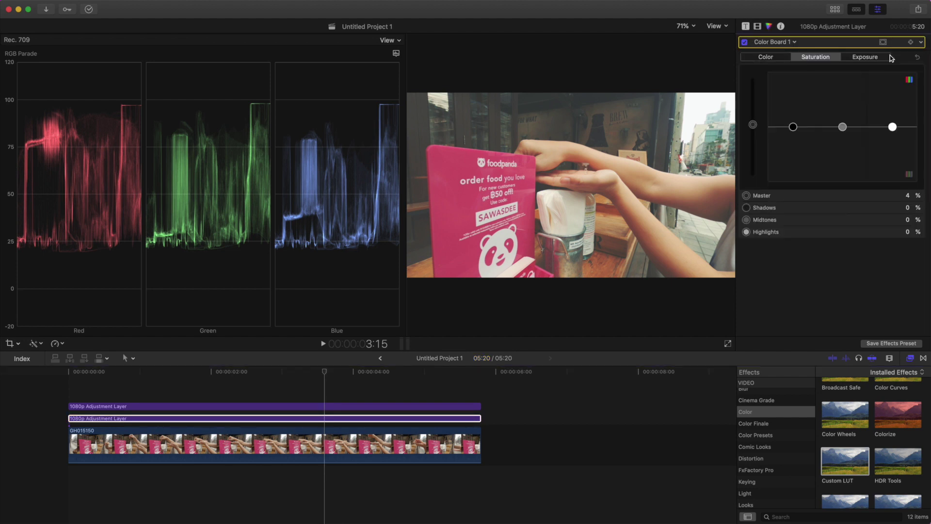
left_click(772, 57)
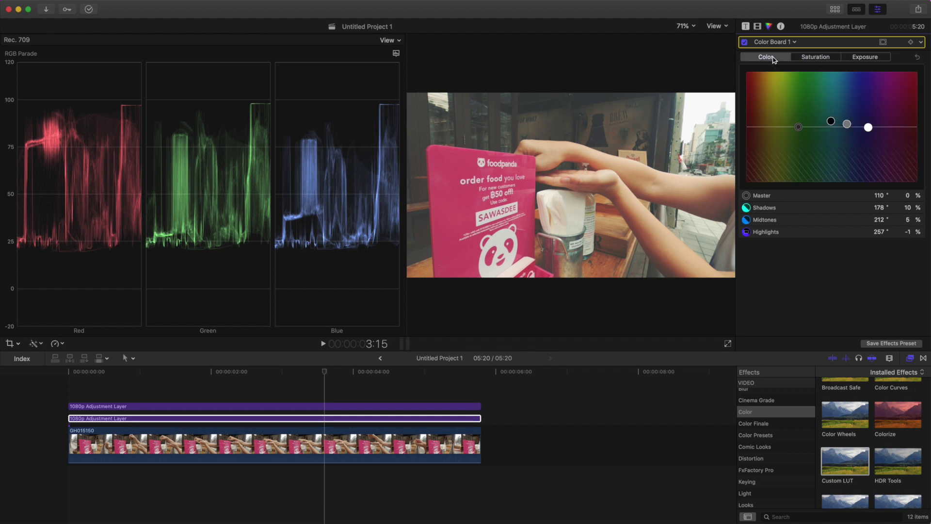
left_click(871, 61)
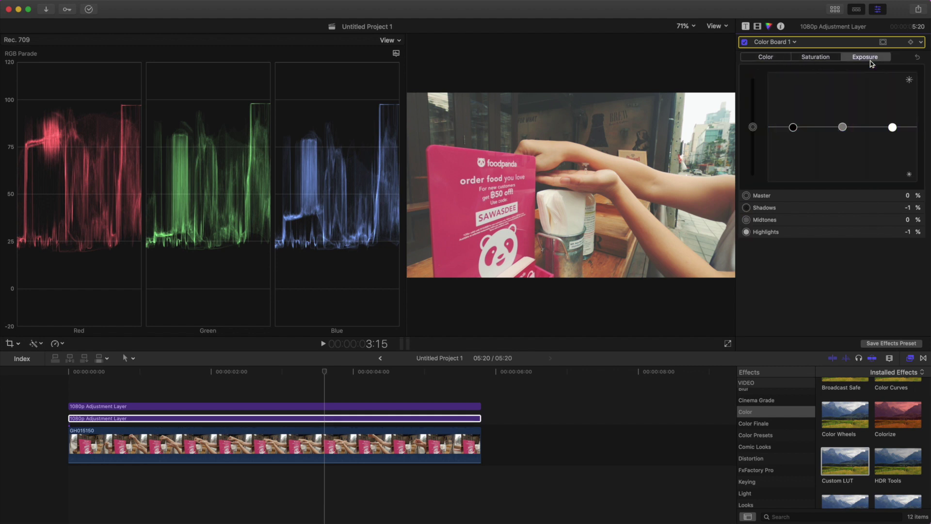
left_click(397, 53)
left_click(415, 148)
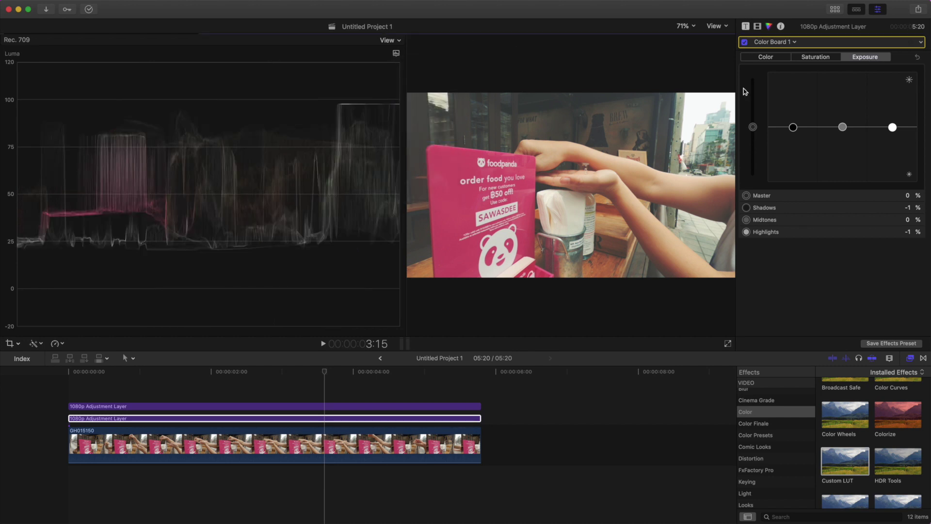
- Set the Color Board's exposure to 3% for highlights, -7% for shadows and -6% for midtones
left_click(892, 127)
left_click_drag(893, 128, 892, 125)
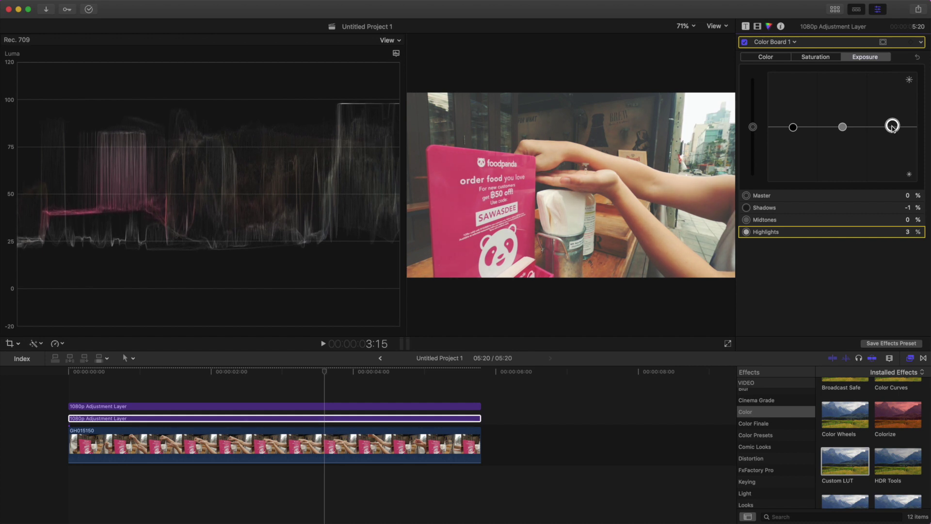
left_click_drag(793, 127, 844, 132)
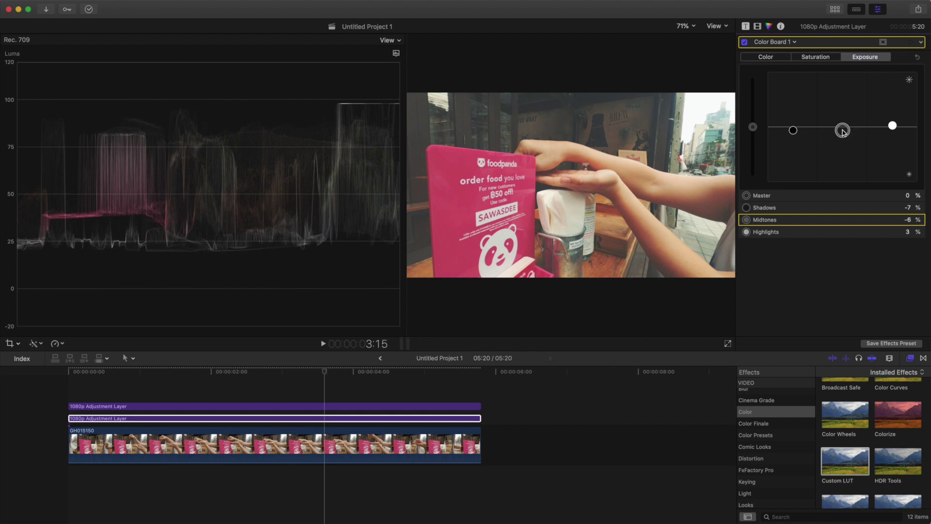
- Return to the layer's video settings, hide the video scopes and move the playhead to 2:21
left_click(758, 27)
left_click(725, 26)
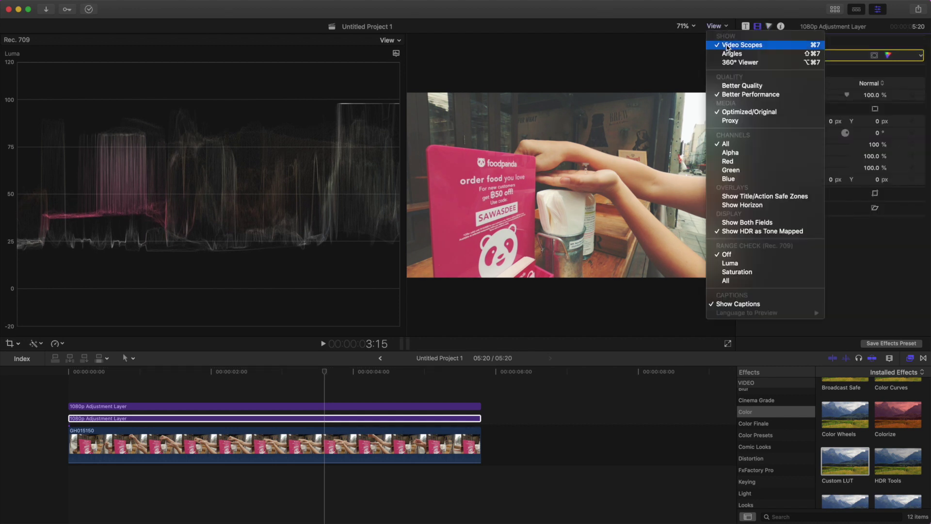
left_click(728, 45)
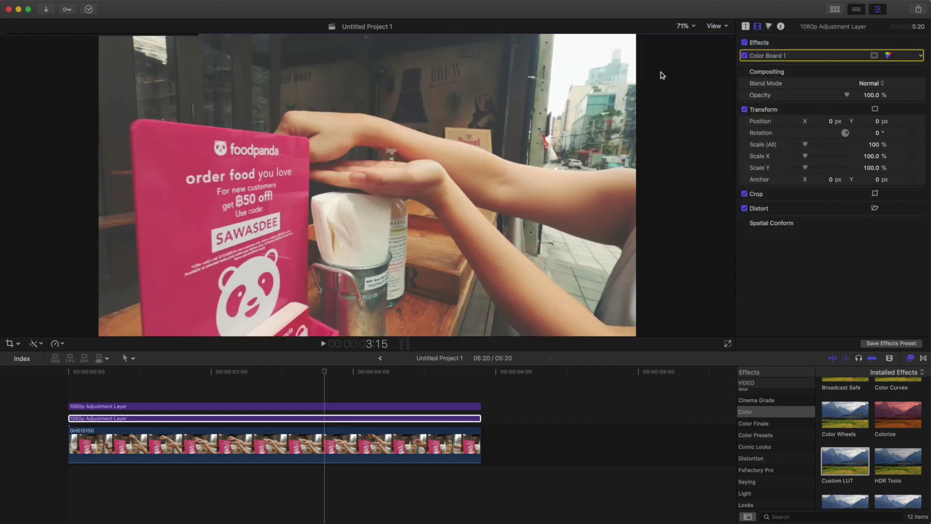
left_click(325, 371)
left_click_drag(324, 372, 275, 381)
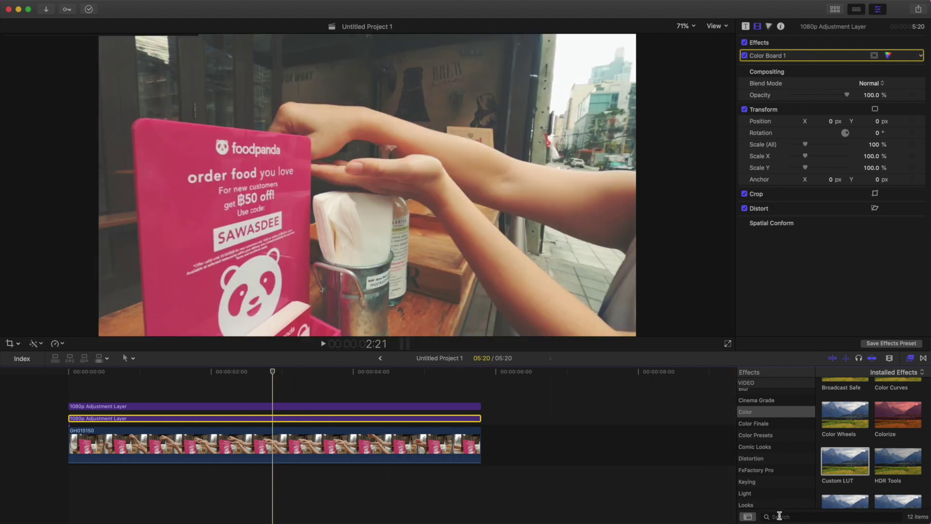
- Search all video effects for "letter" and apply the Letterbox effect to the GH015150 clip
left_click(780, 516)
type("letter")
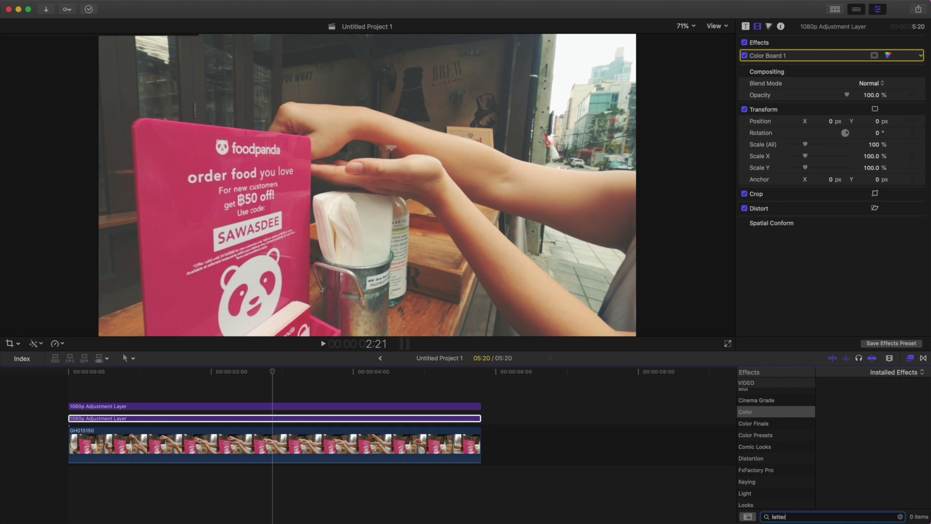
scroll(772, 418, "up", 3)
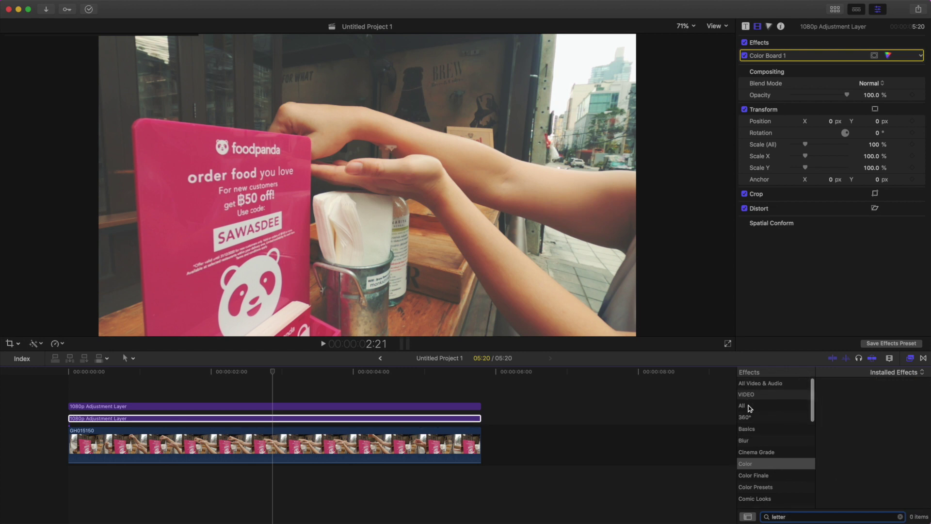
left_click(748, 405)
left_click(842, 400)
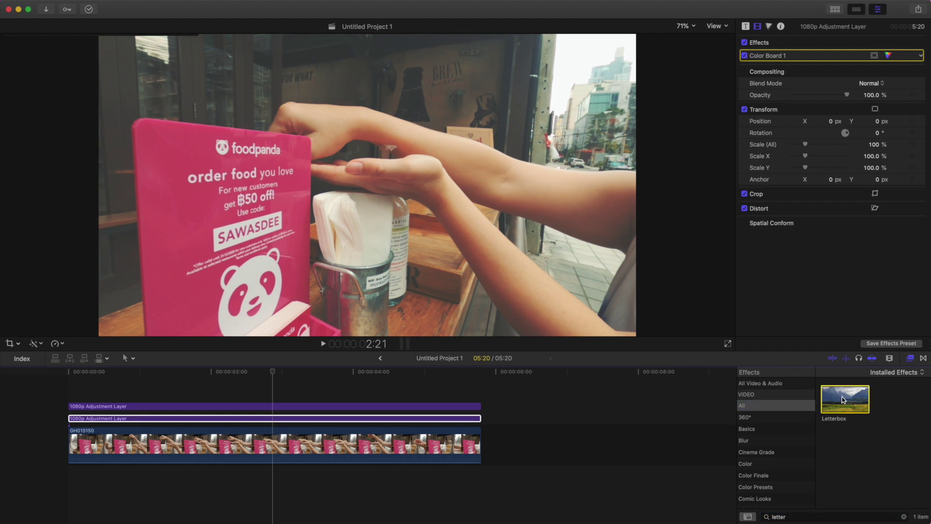
left_click_drag(843, 400, 380, 451)
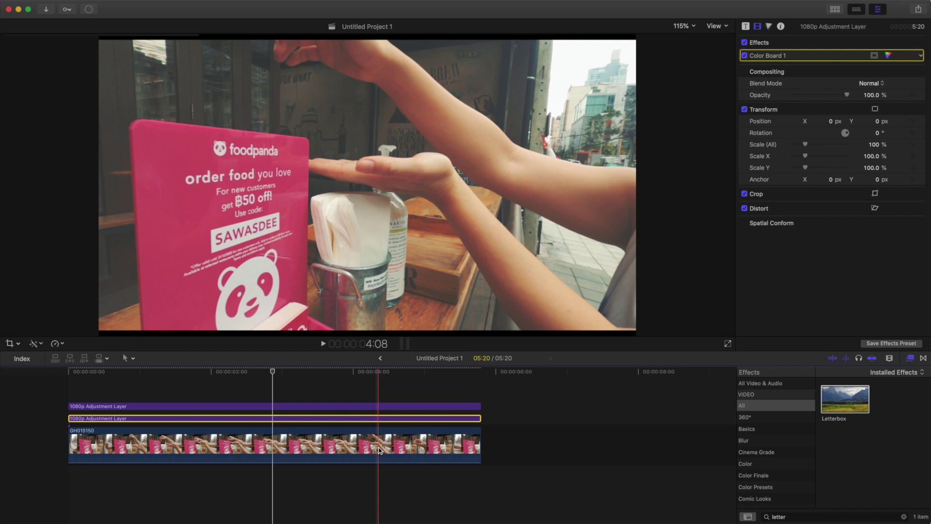
- Select the GH015150 clip and set its Letterbox effect's aspect ratio to 2.35:1
left_click(380, 450)
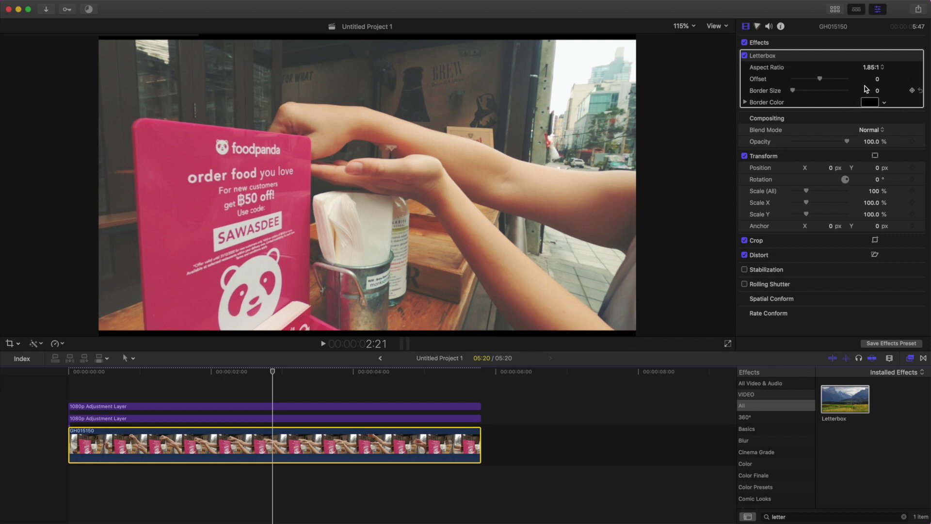
left_click(882, 68)
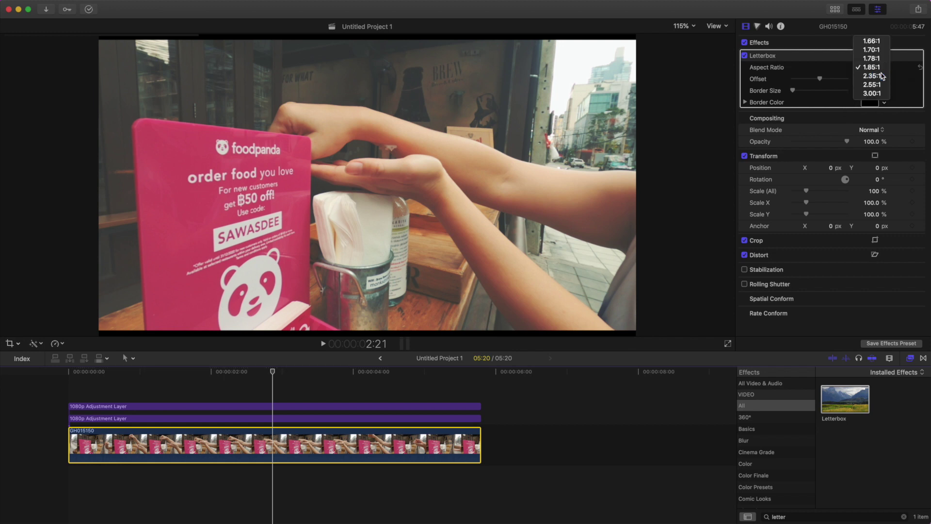
left_click(882, 76)
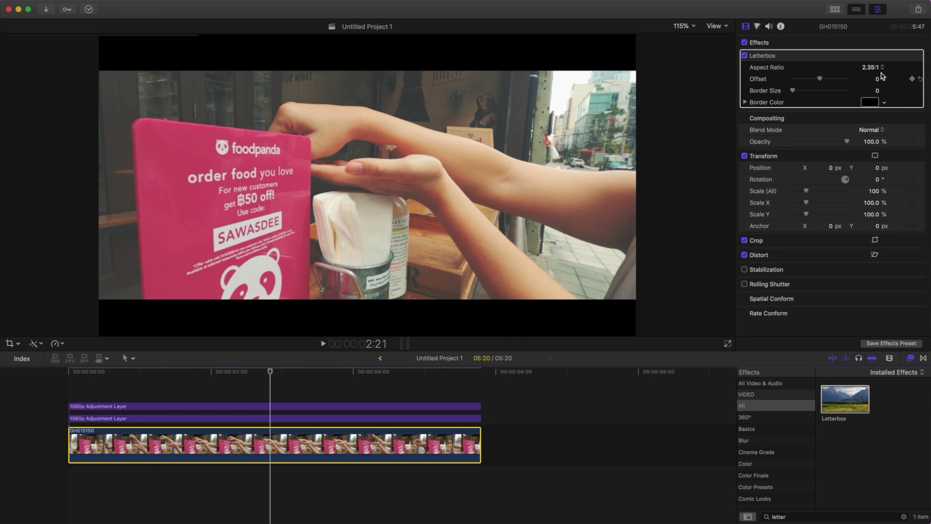
- Switch the Letterbox aspect ratio to 1.85:1 for comparison and return it to 2.35:1
left_click(882, 68)
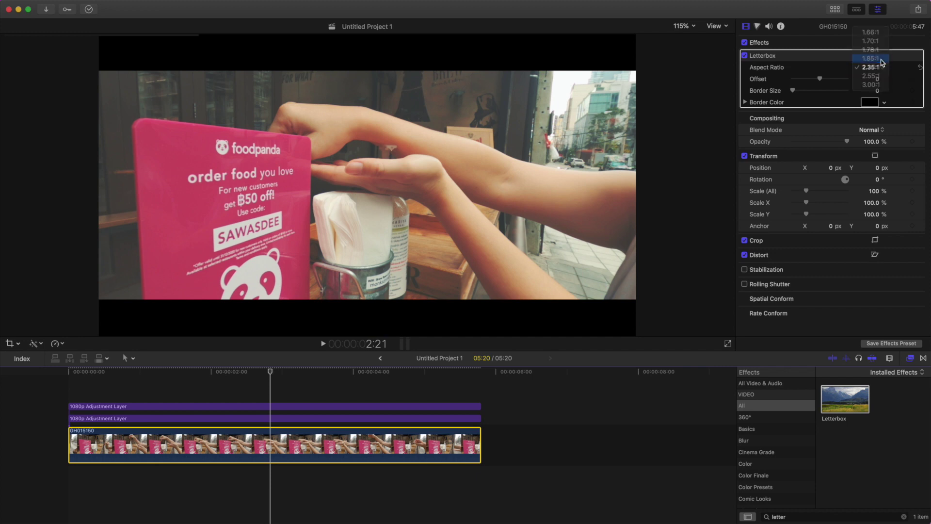
left_click(882, 60)
left_click(881, 62)
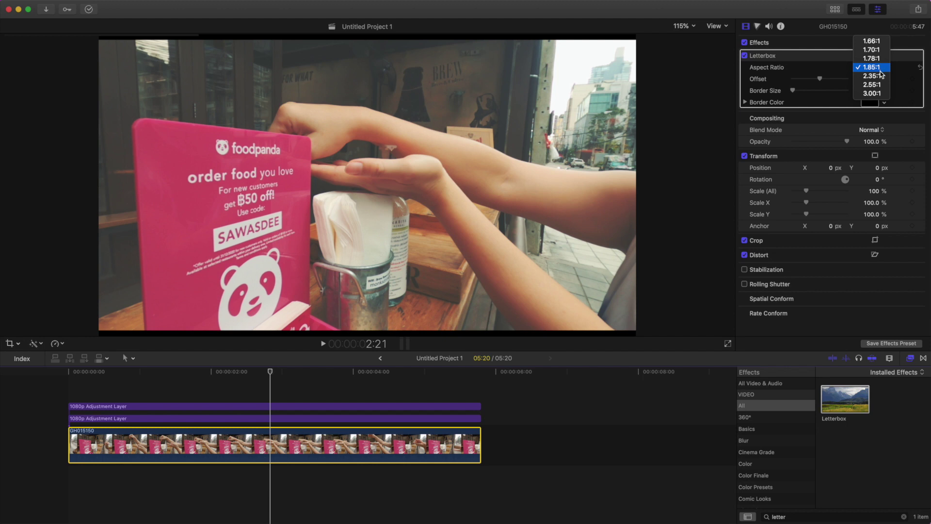
left_click(881, 76)
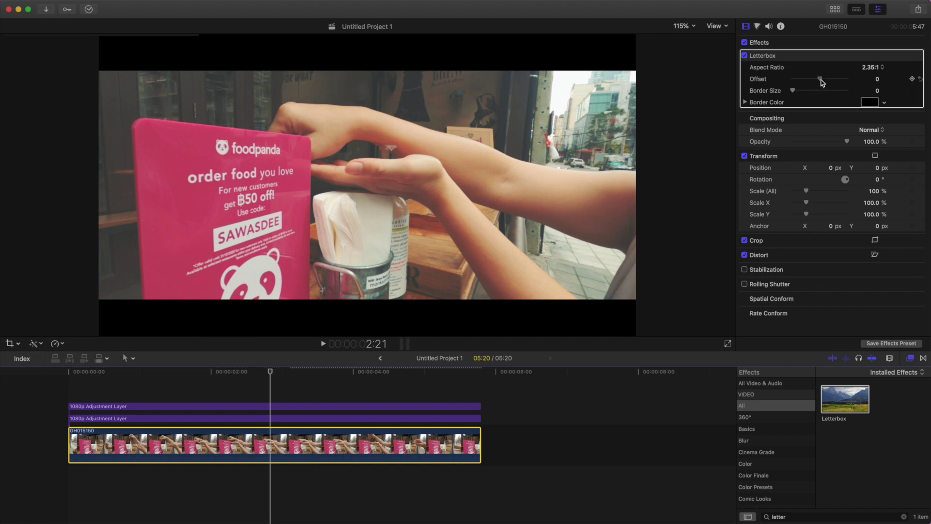
- Set the Letterbox offset to 0.74 and check the framing with the playhead at 2:06 and 4:22
left_click_drag(822, 82, 842, 75)
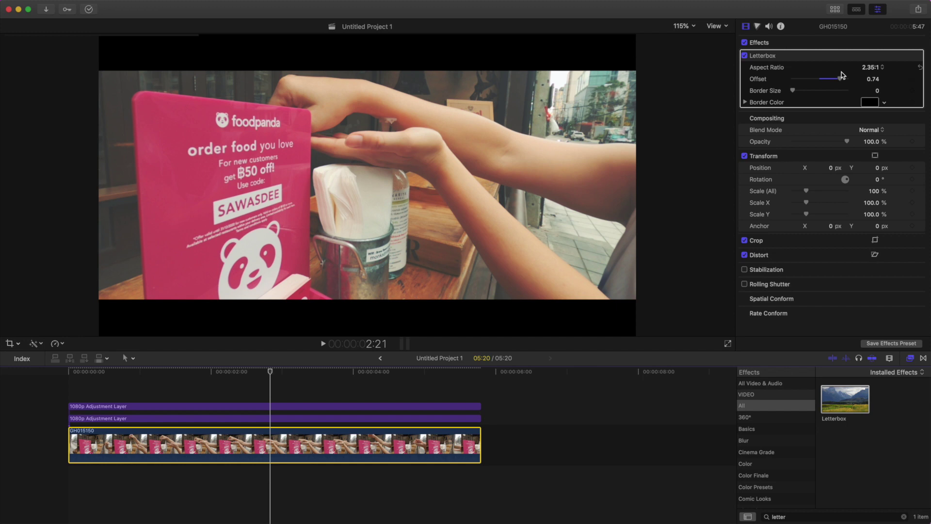
left_click_drag(271, 372, 229, 369)
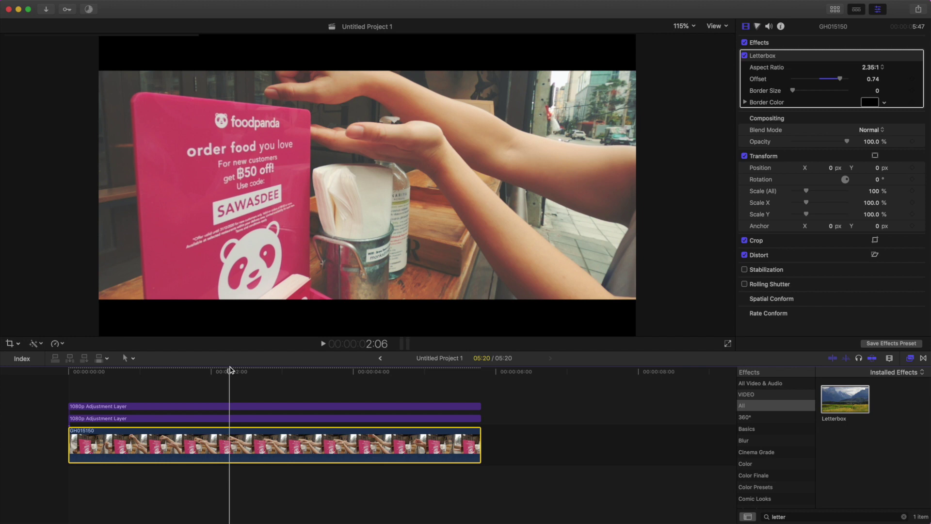
left_click(511, 423)
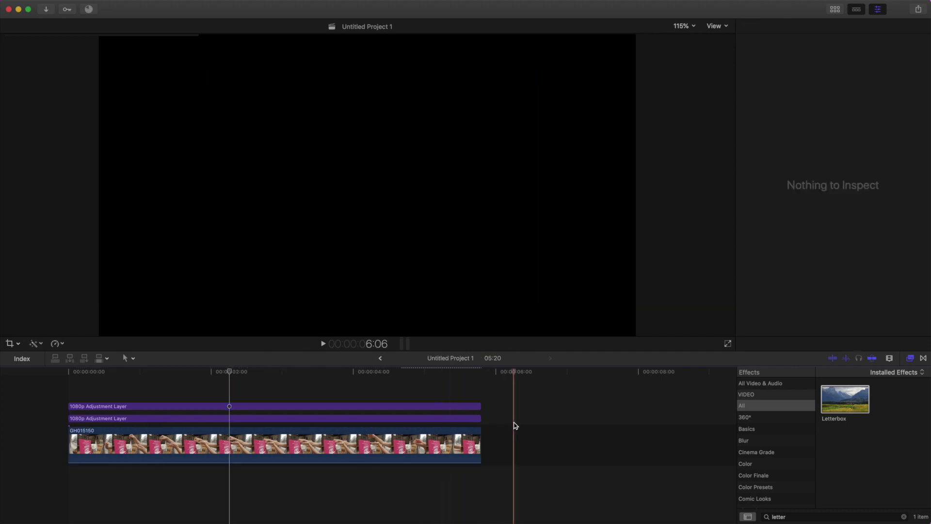
left_click(419, 394)
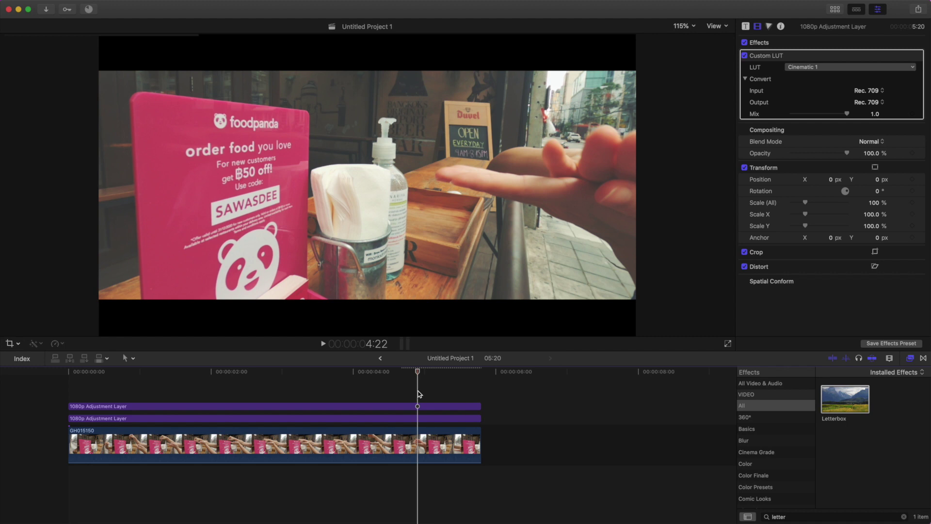